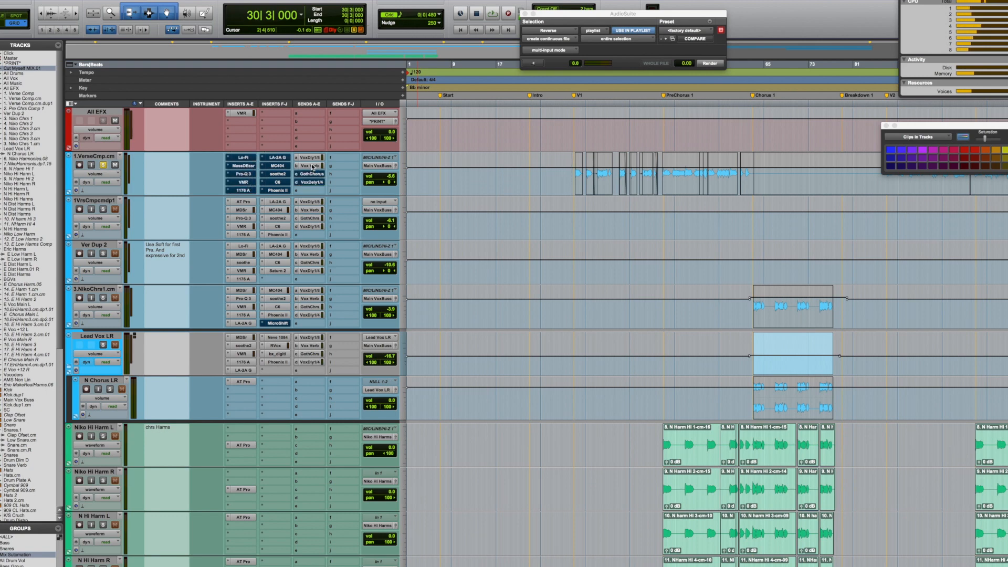
Play the session and review the harmony, background vocal and vocoder tracks with their inserts and sends.
key("space")
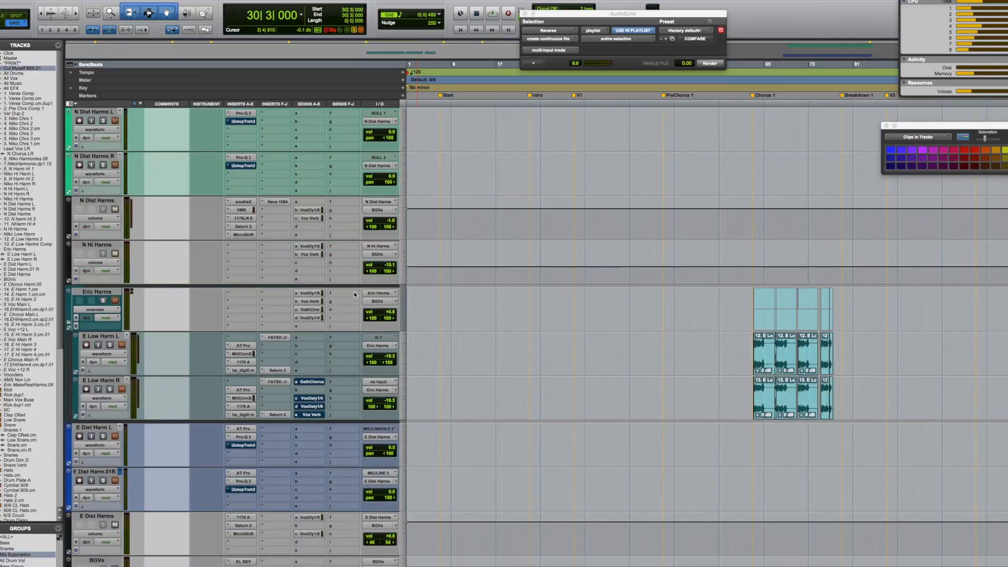
scroll(354, 295, "down", 6)
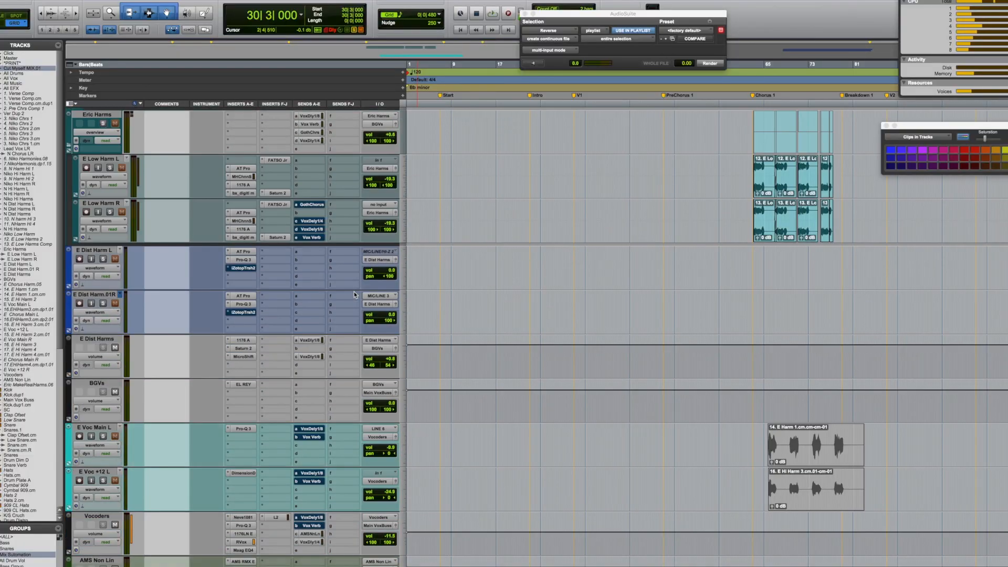
scroll(354, 295, "down", 8)
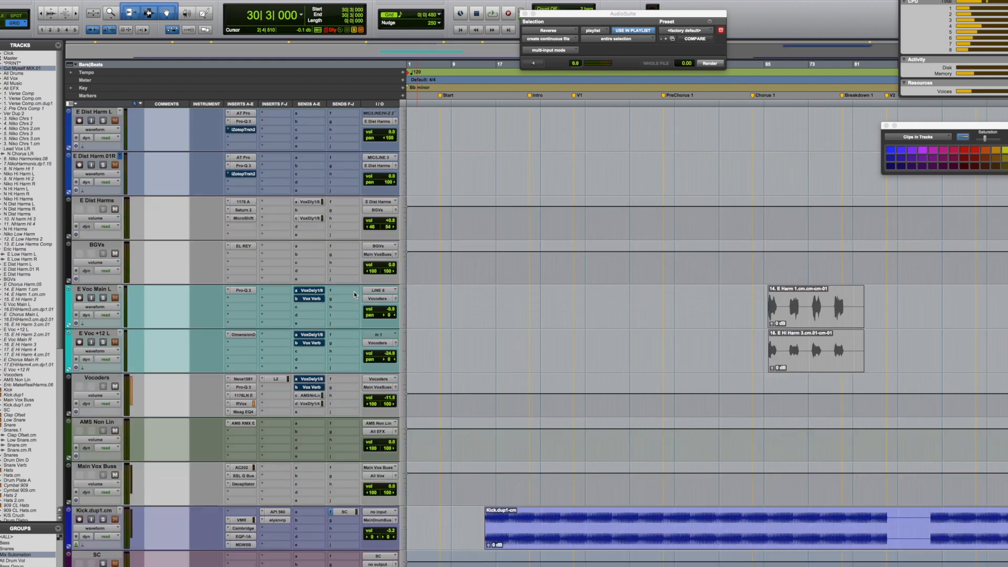
scroll(354, 295, "up", 3)
scroll(354, 295, "up", 3)
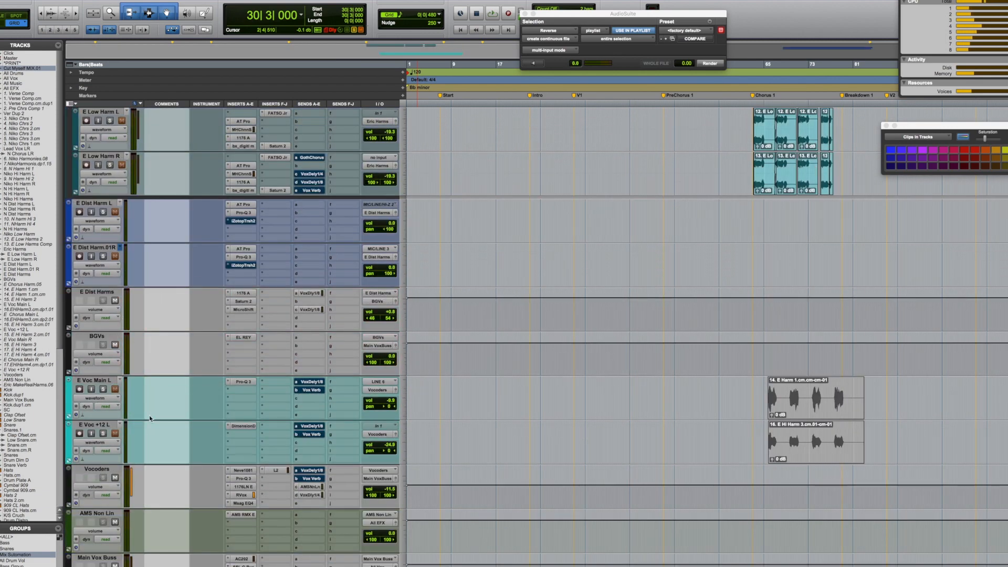
scroll(150, 419, "down", 3)
left_click(109, 465)
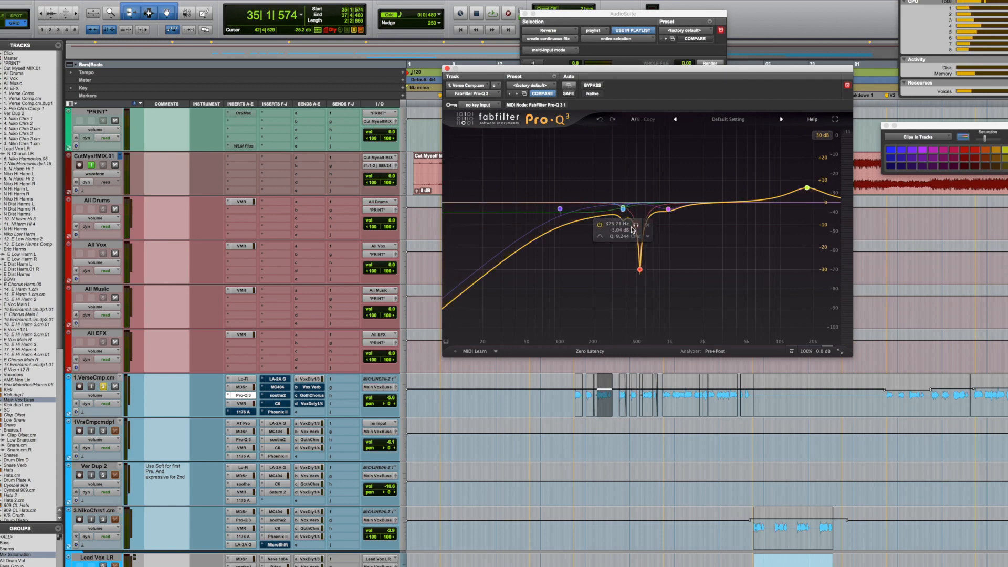
Solo the narrow 534 Hz cut in the verse vocal's Pro-Q 3 and try raising its gain during playback.
key("space")
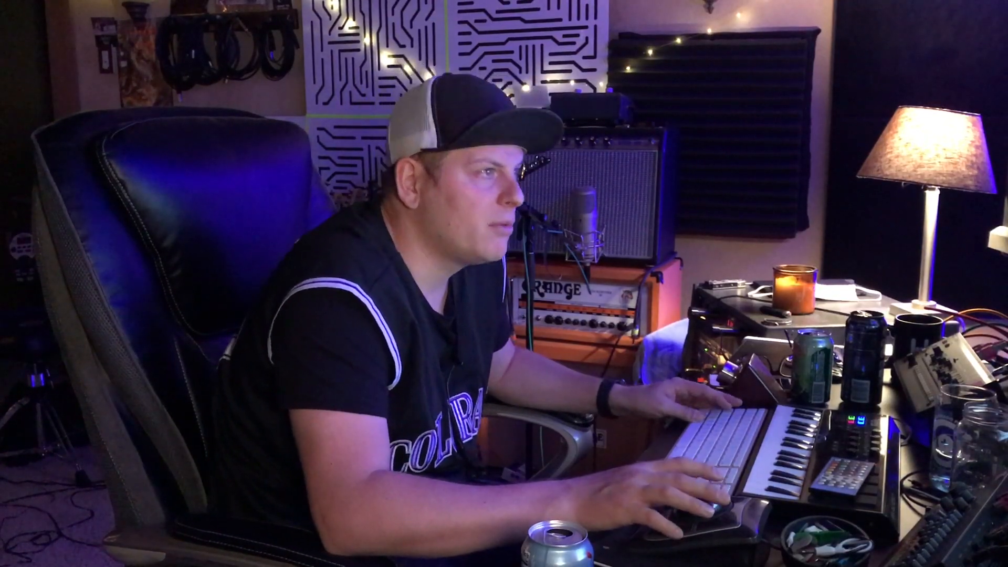
left_click(653, 243)
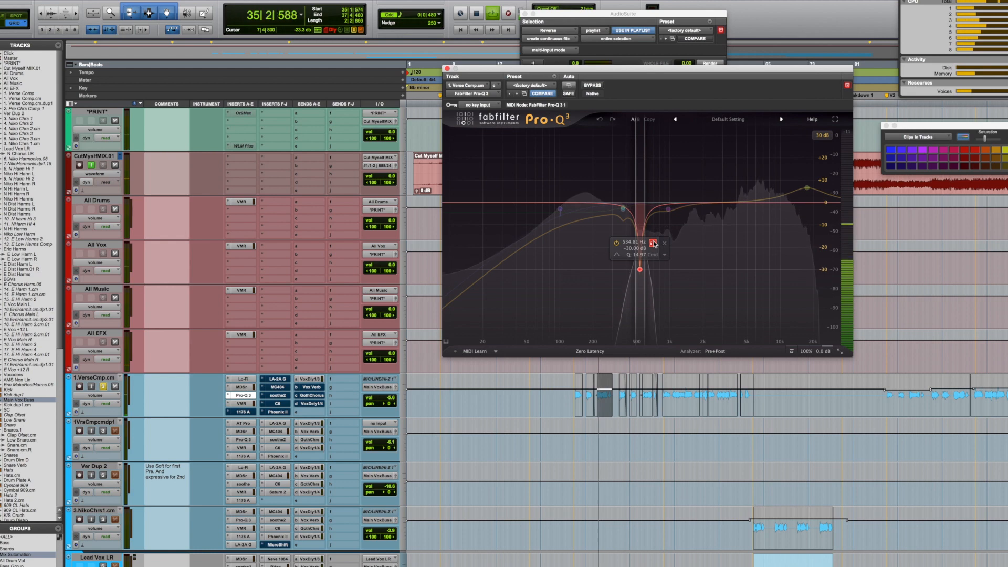
left_click_drag(655, 244, 655, 245)
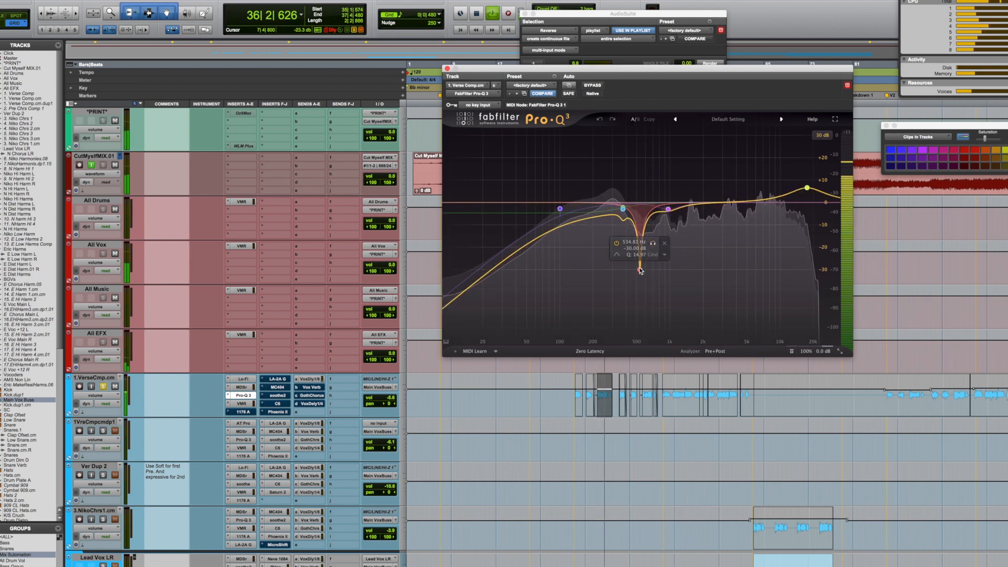
left_click_drag(640, 270, 640, 255)
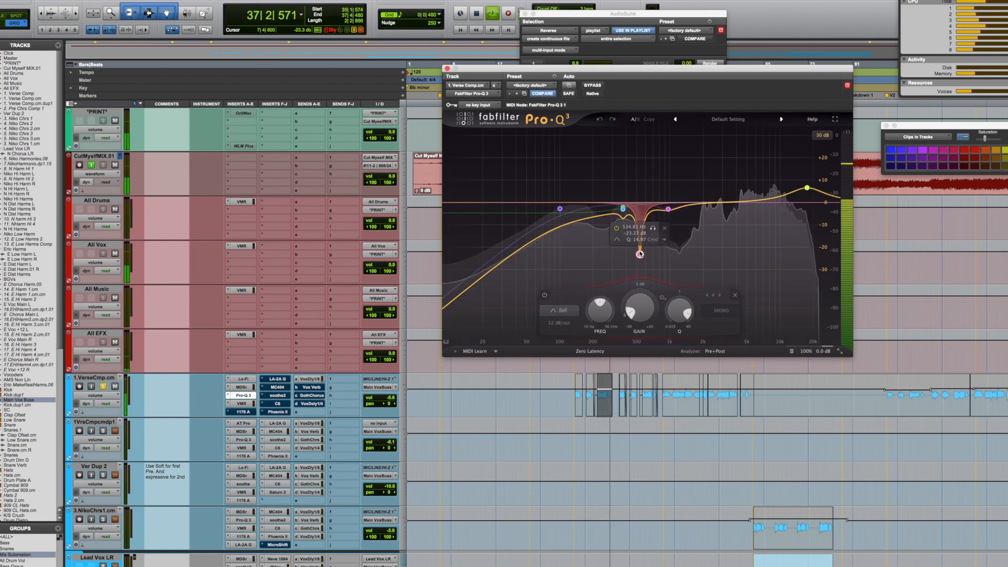
left_click_drag(640, 201, 640, 135)
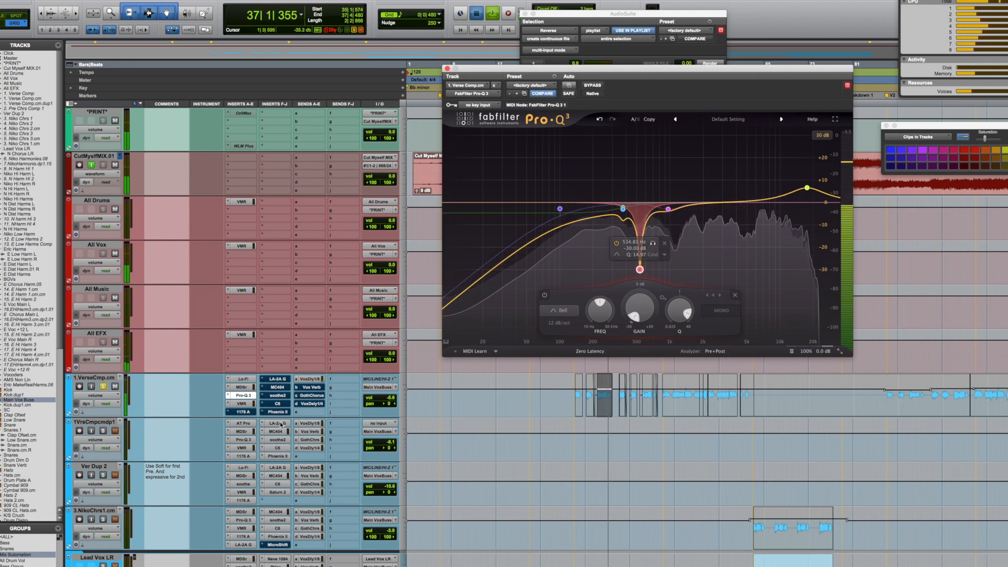
Open the verse vocal's Virtual Mix Rack insert and audition the verse through it.
key("space")
left_click(242, 403)
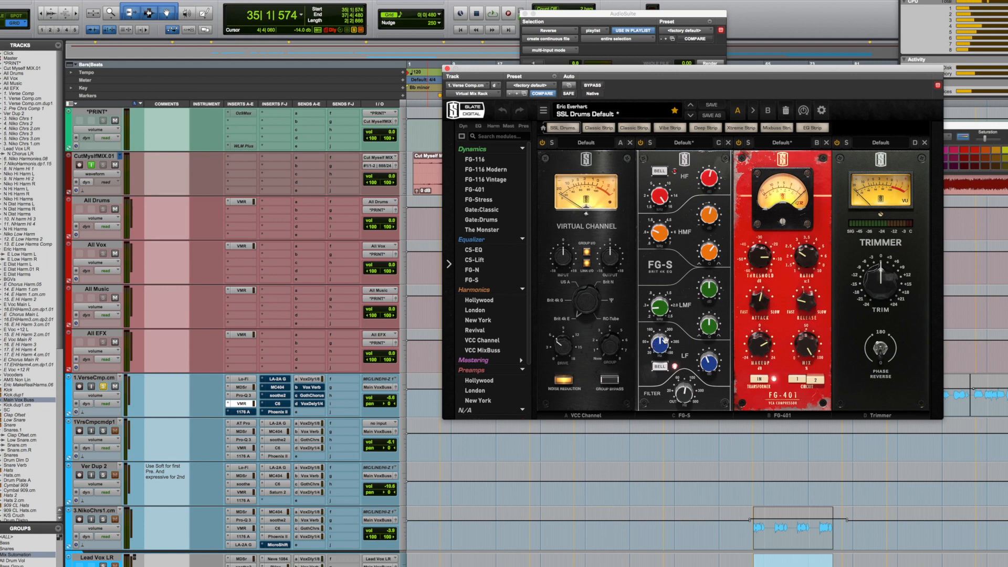
key("space")
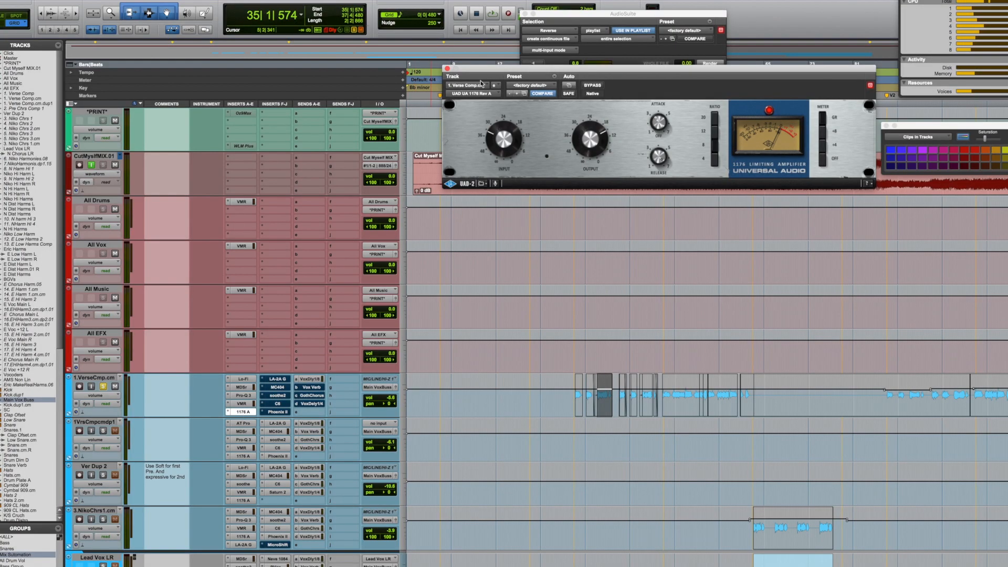
Audition the verse vocal's UAD 1176 Rev A compressor, toggling its bypass to compare the sound.
left_click_drag(525, 74, 488, 67)
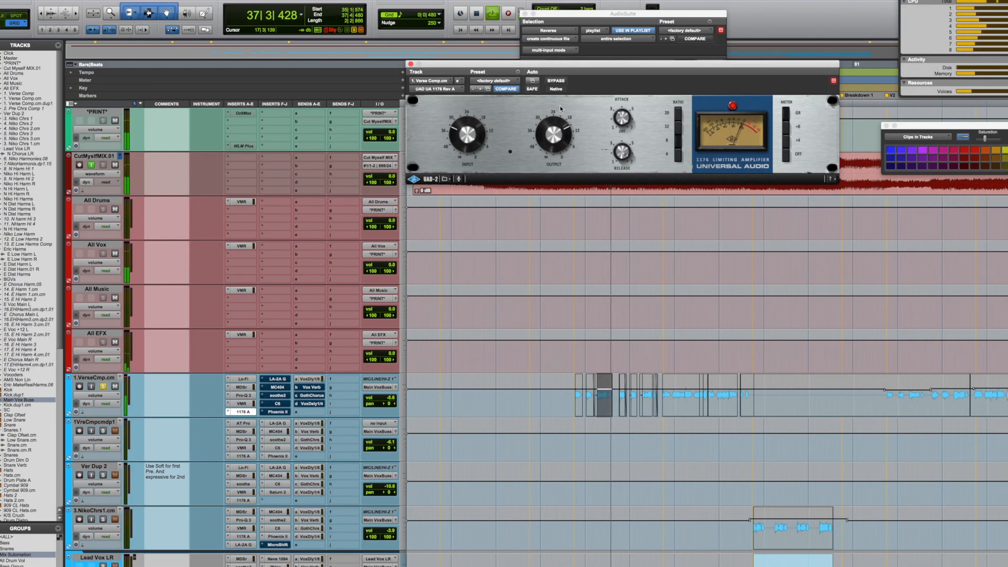
key("space")
left_click(555, 82)
key("space")
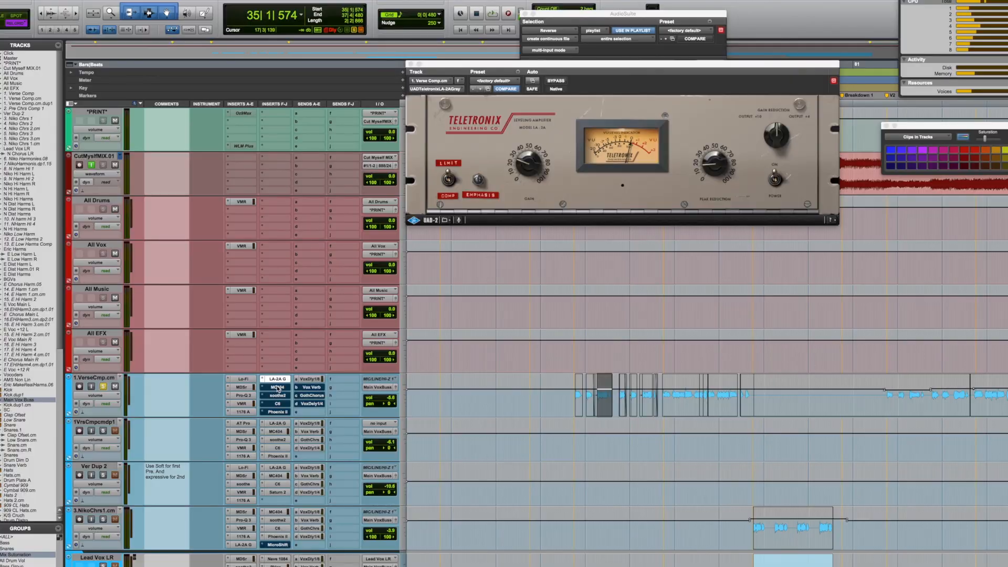
Audition the verse vocal through its MC404 multiband compressor and its soothe2 insert.
left_click(278, 387)
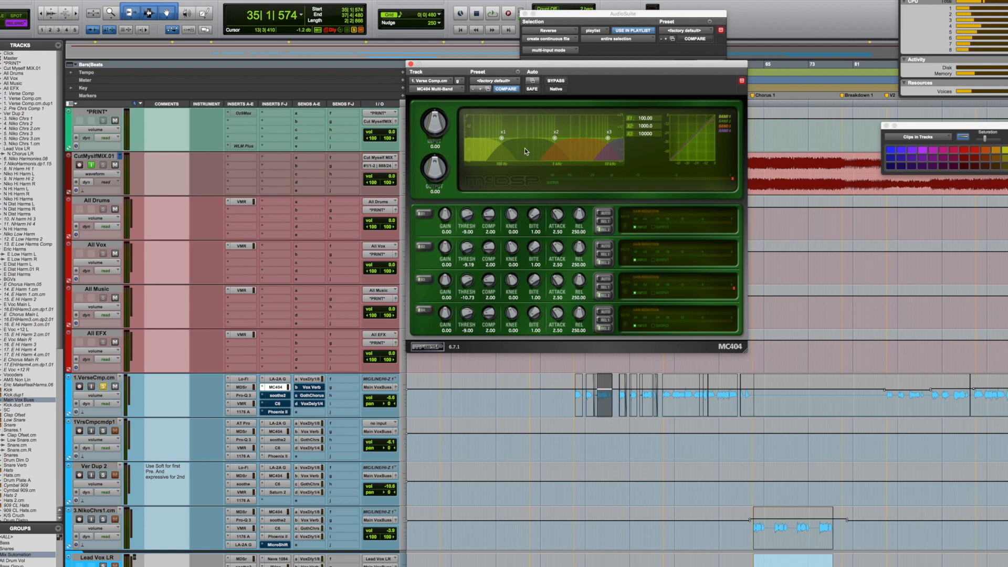
key("space")
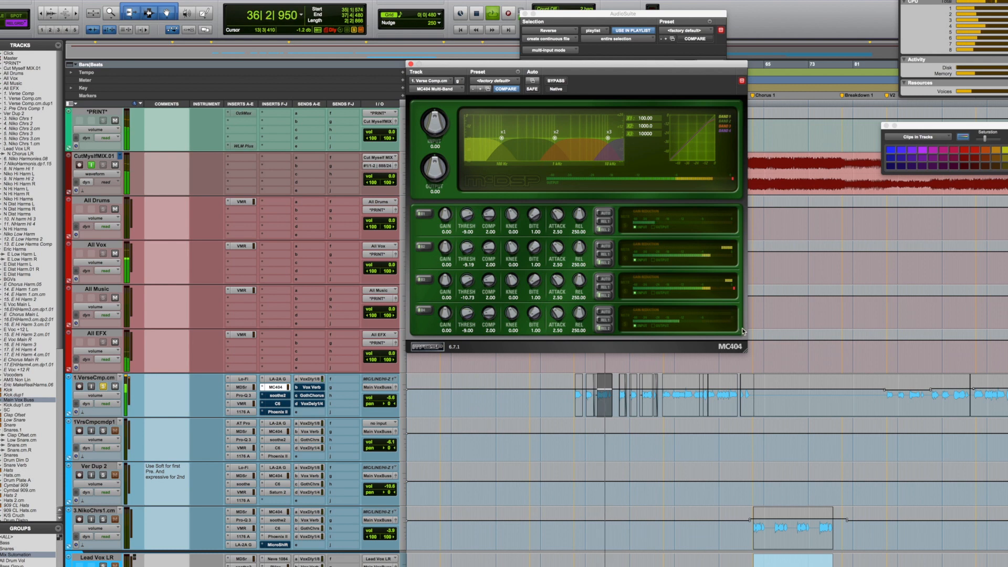
key("space")
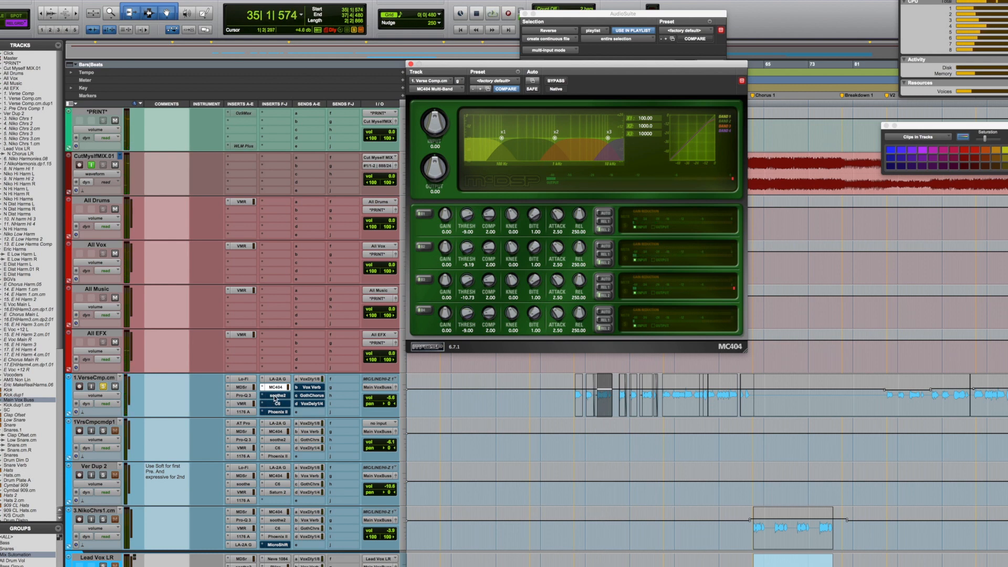
left_click(275, 396)
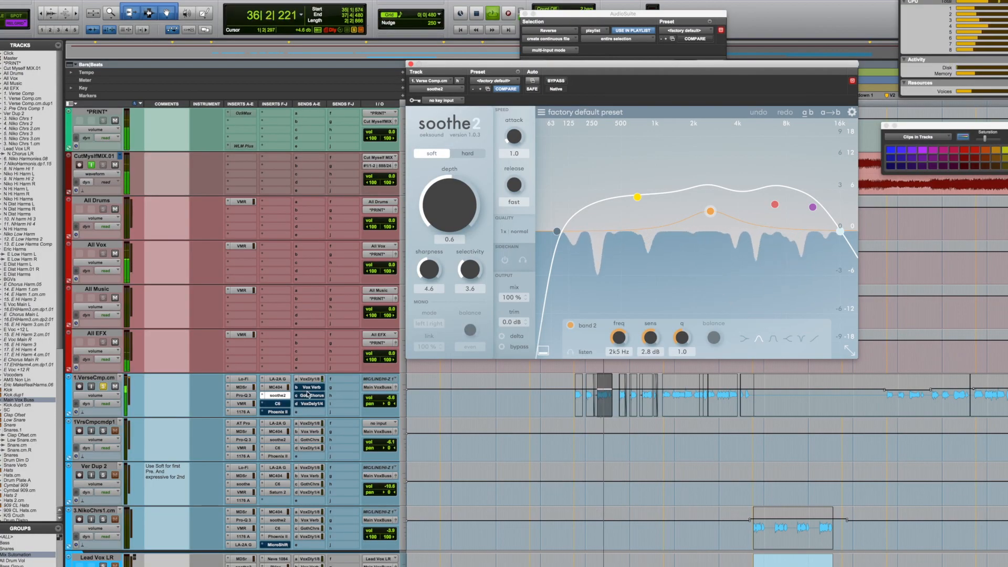
key("space")
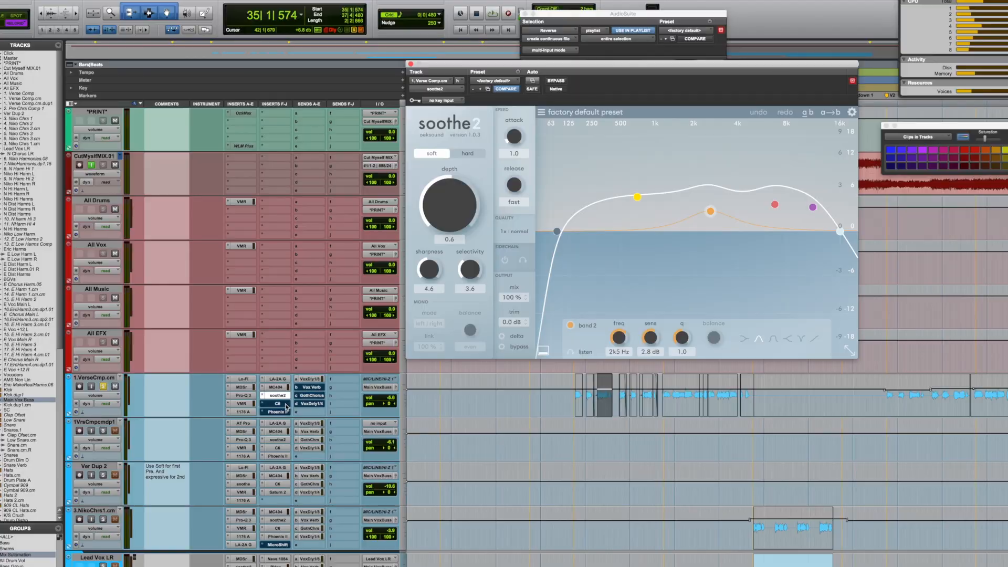
Open the verse vocal's C6 multiband compressor and solo bands 6 and 1 to hear what each one processes.
left_click(281, 404)
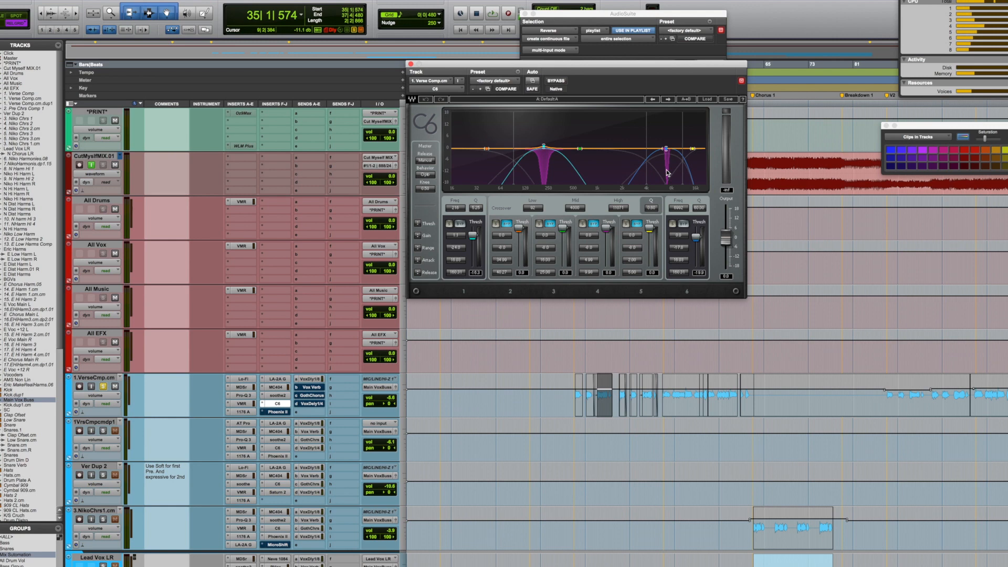
key("space")
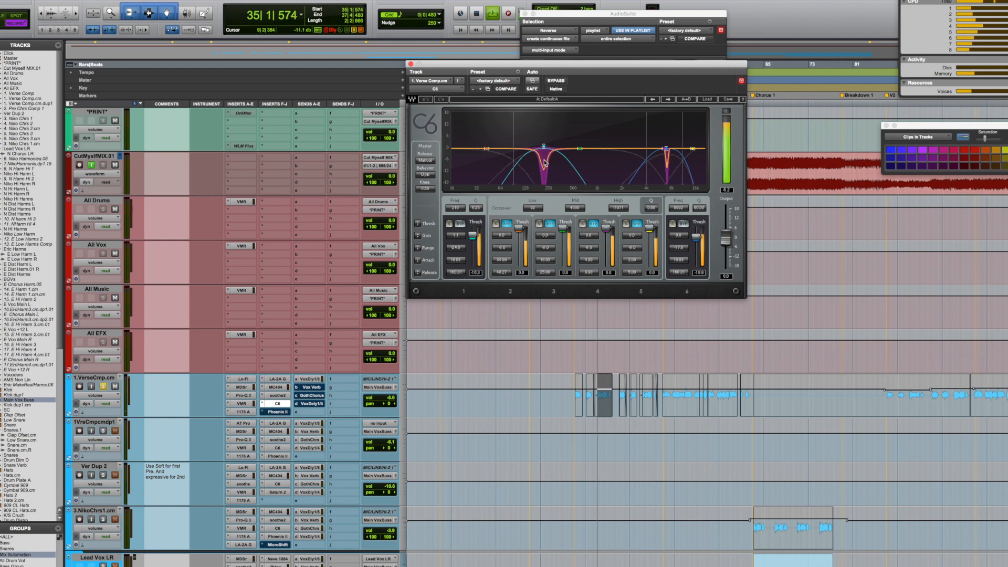
left_click(673, 224)
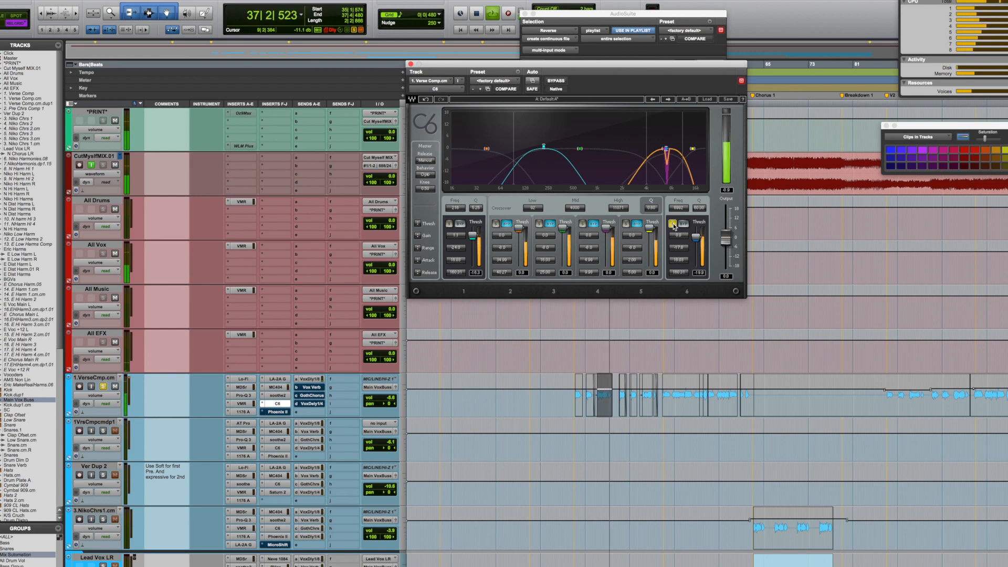
key("space")
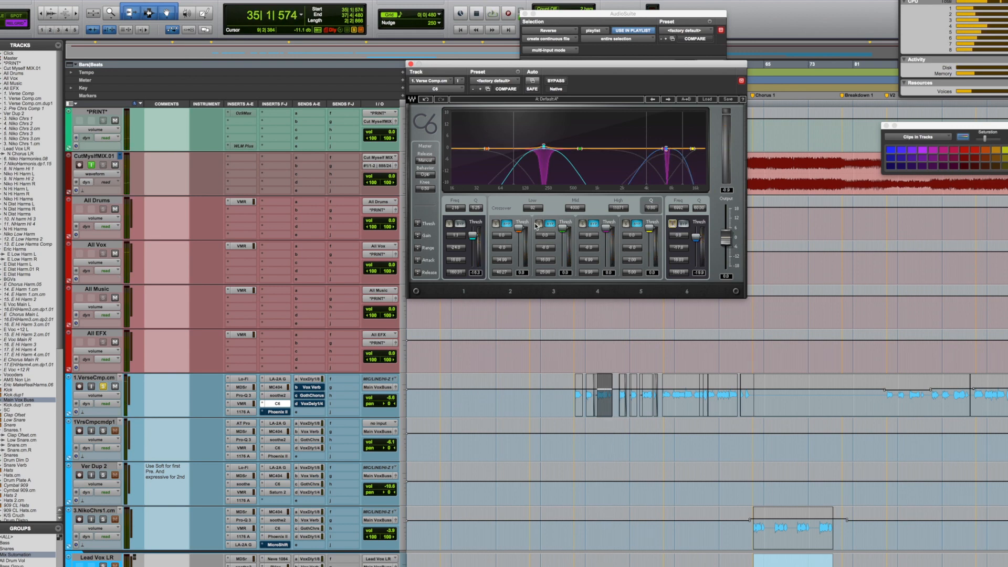
left_click(449, 224)
key("space")
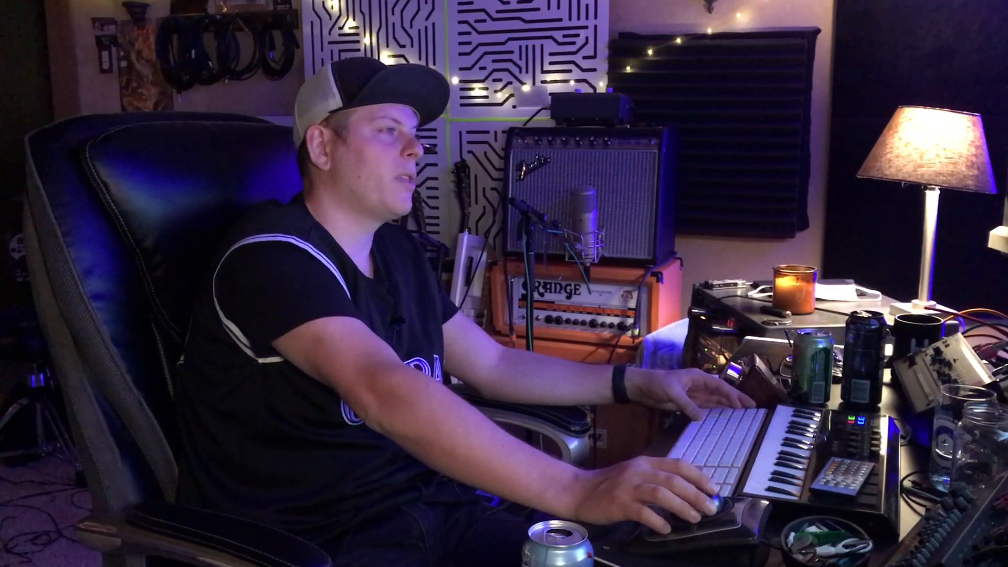
Examine the verse vocal's Phoenix II tape emulation and the Seventh Heaven reverb on the Vox Verb track.
left_click(276, 412)
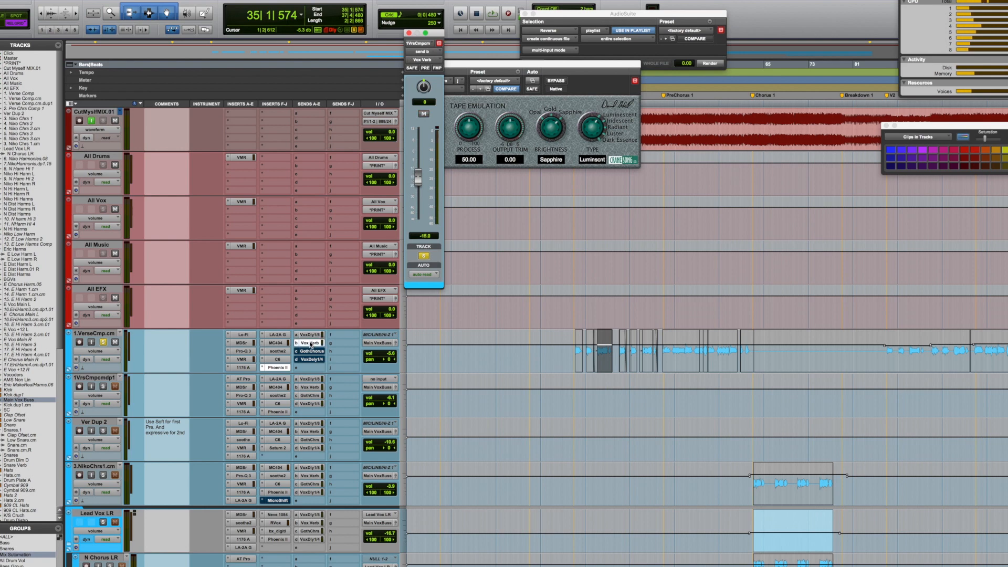
left_click(629, 411)
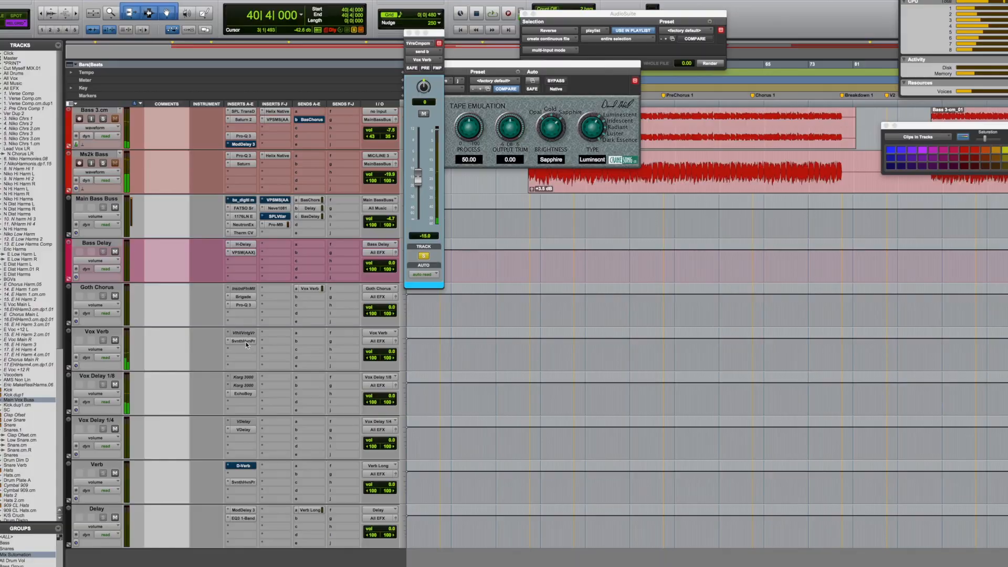
left_click(243, 341)
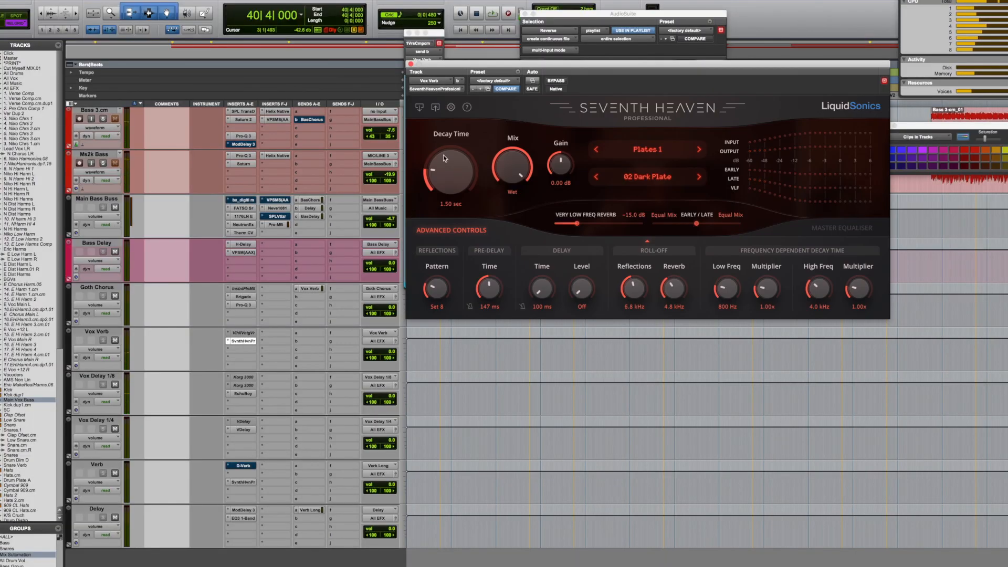
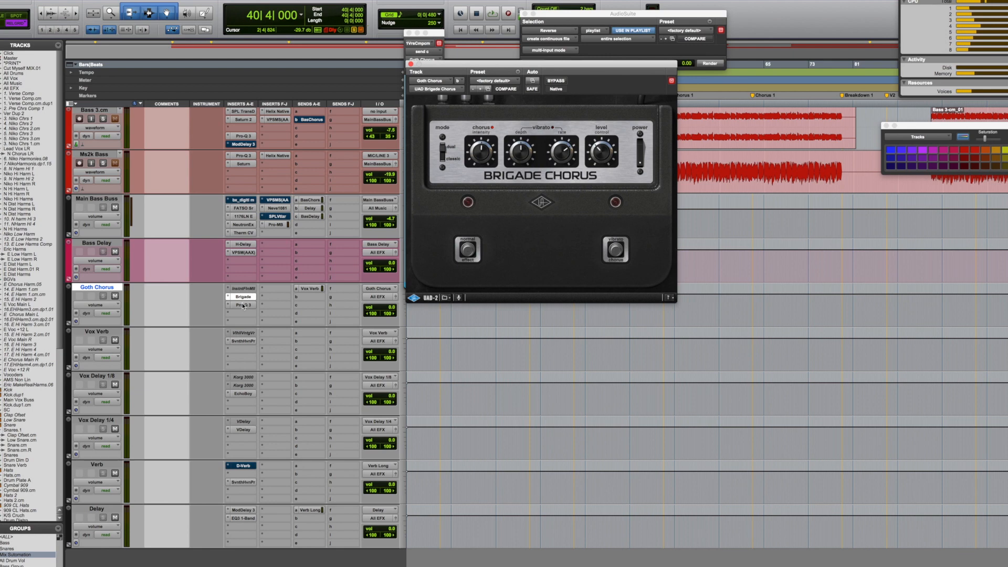
Inspect the Goth Chorus track's Pro-Q 3 and Vox Verb send, start playback and close both windows.
left_click(243, 305)
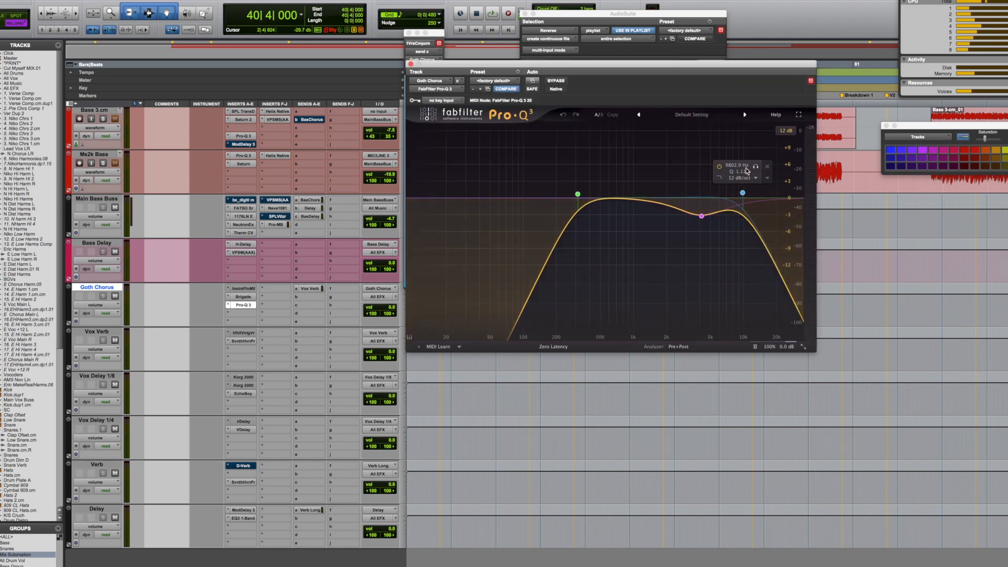
left_click(310, 288)
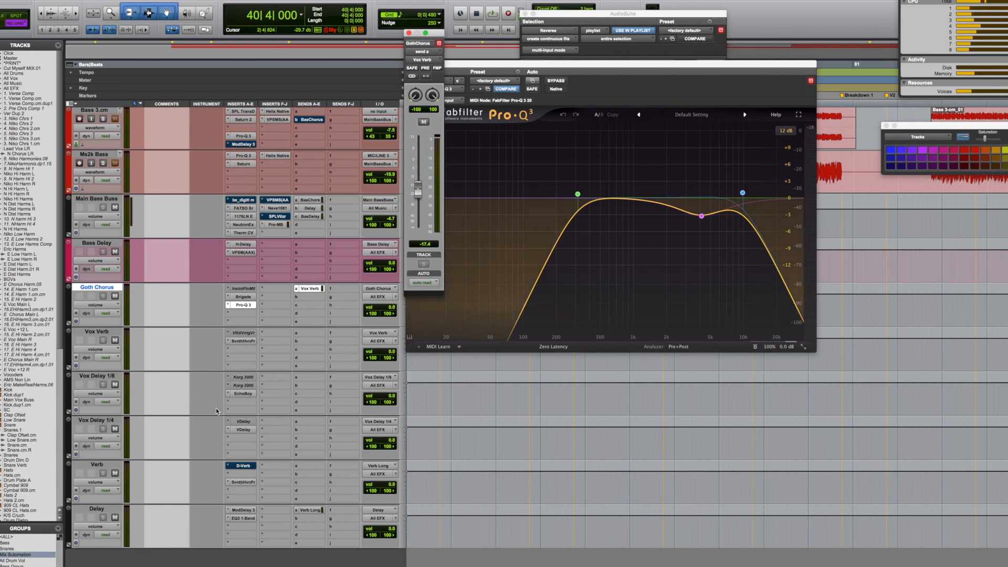
scroll(216, 408, "down", 15)
key("space")
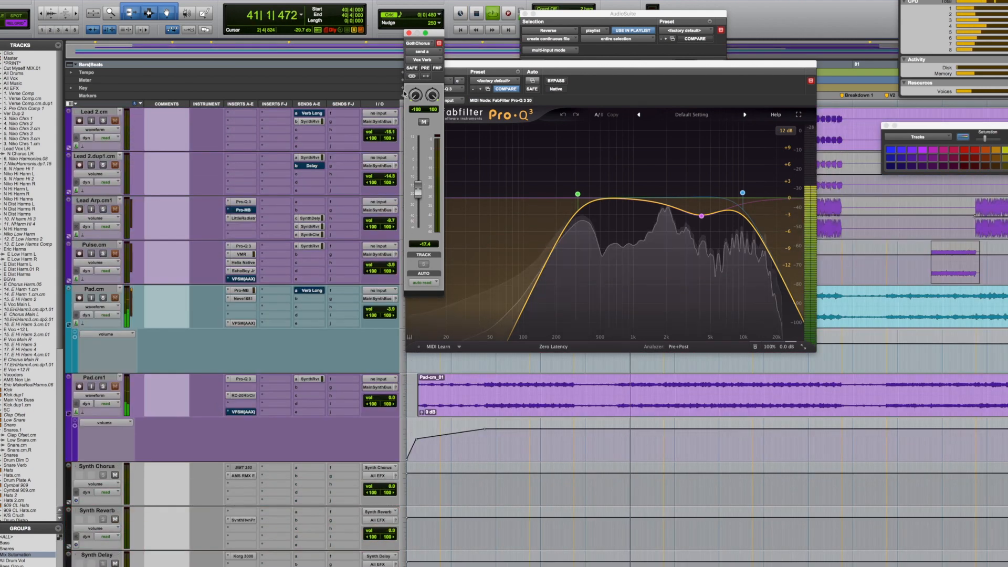
left_click(409, 33)
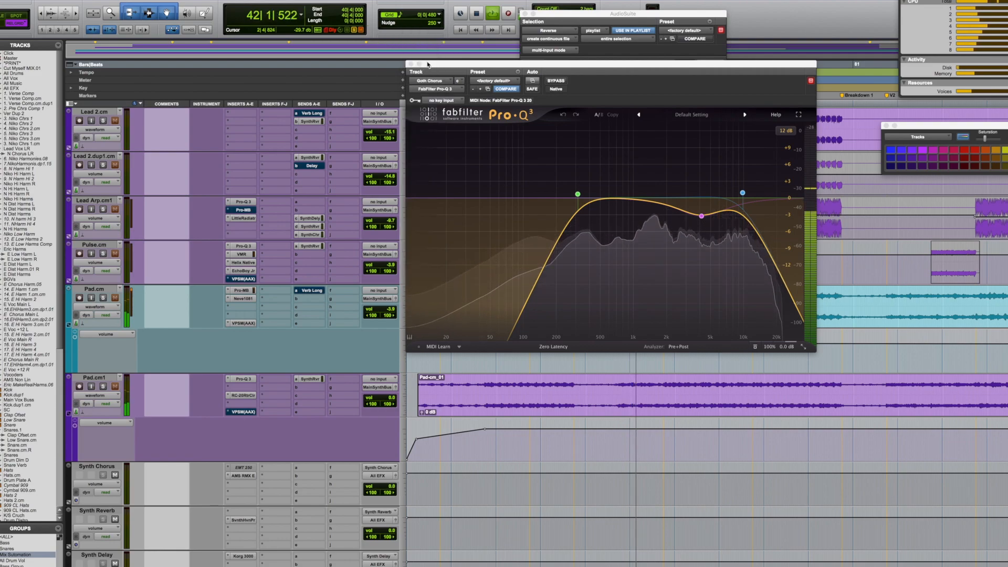
left_click(411, 64)
Look through the session's tracks during playback, returning to the verse and lead vocal tracks.
scroll(533, 332, "up", 10)
scroll(533, 331, "down", 20)
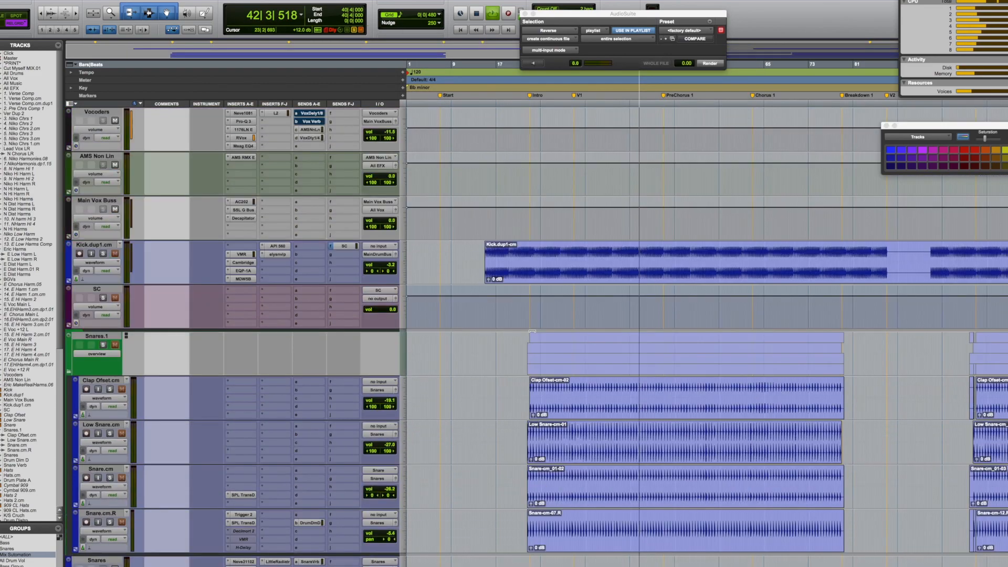
scroll(532, 332, "up", 8)
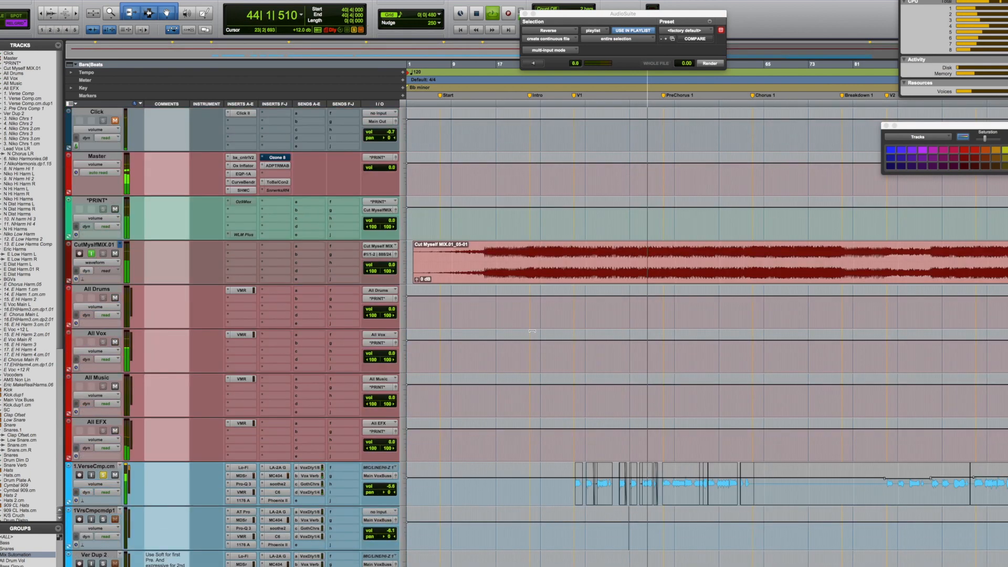
scroll(533, 331, "down", 5)
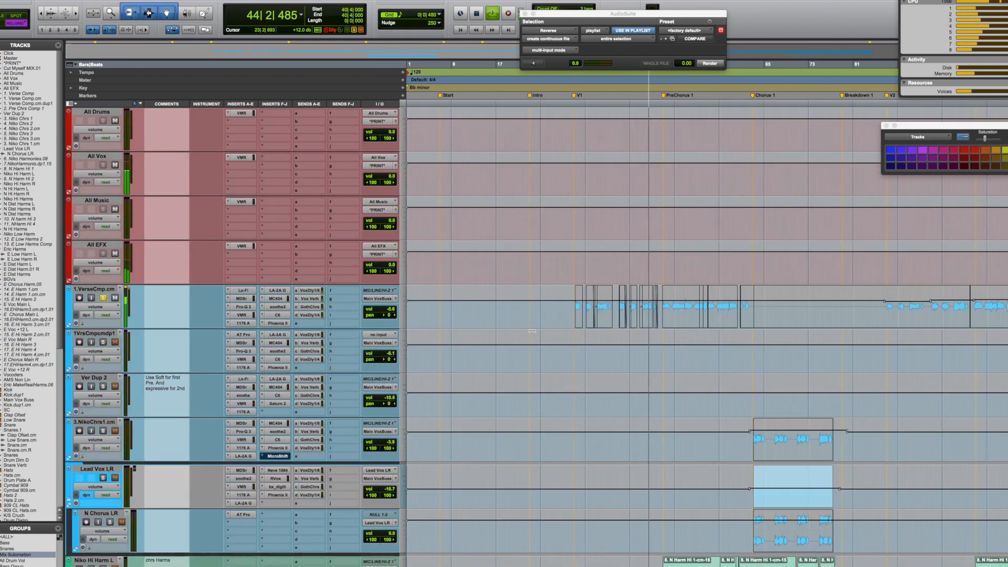
Mute the verse vocal's two delay sends and Vox Verb send, and open the Goth Chorus send to hear it alone.
left_click(317, 315, "super")
left_click(318, 299, "super")
left_click(317, 291, "super")
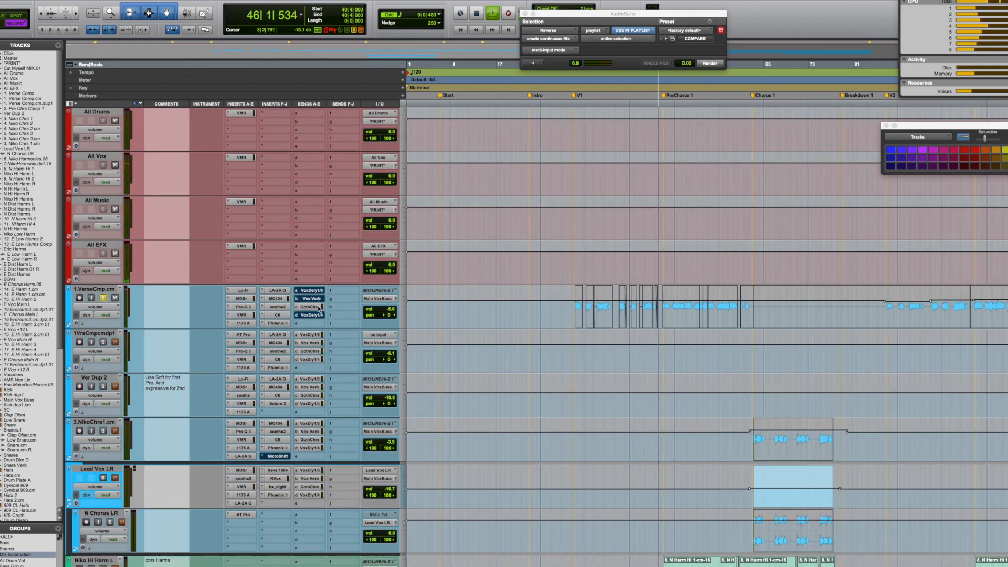
left_click(318, 308)
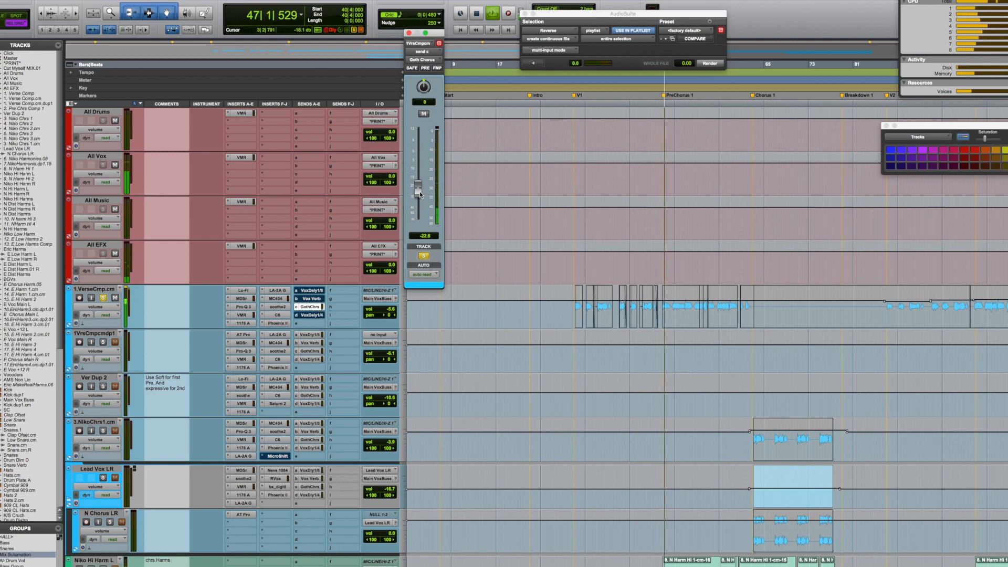
left_click_drag(419, 192, 416, 163)
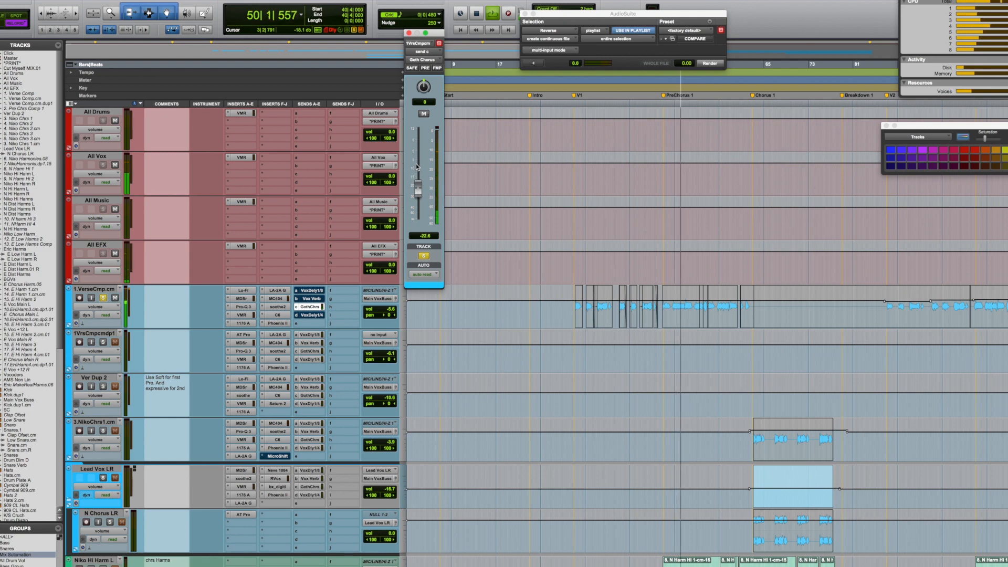
key("space")
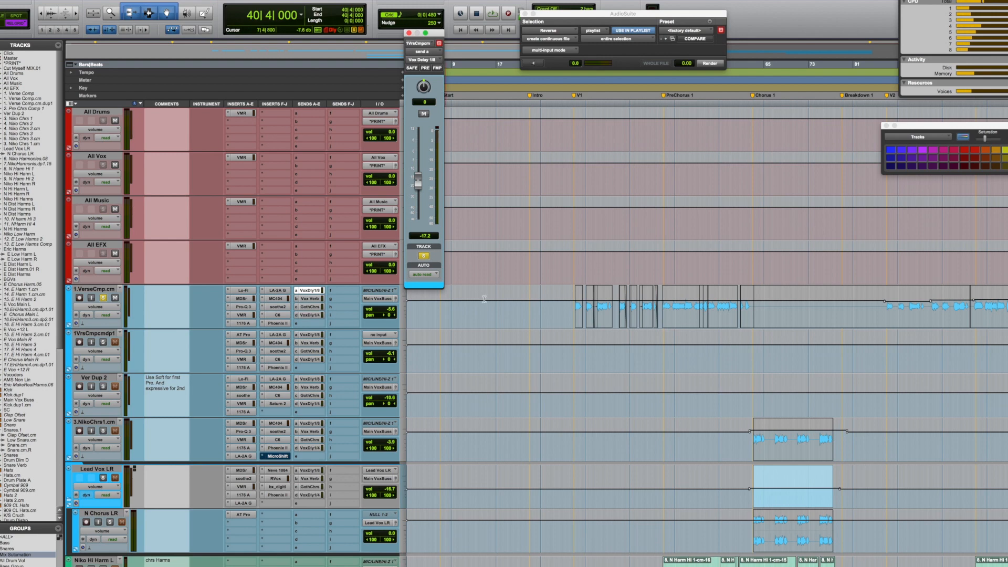
Select the first chorus vocal track and take the verse vocal out of solo.
scroll(654, 369, "down", 2)
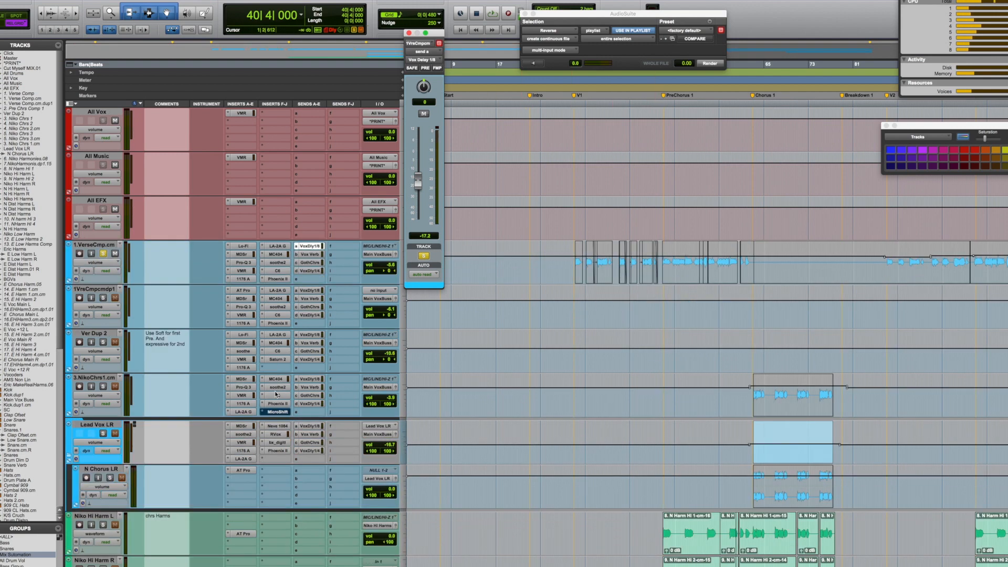
scroll(569, 391, "down", 3)
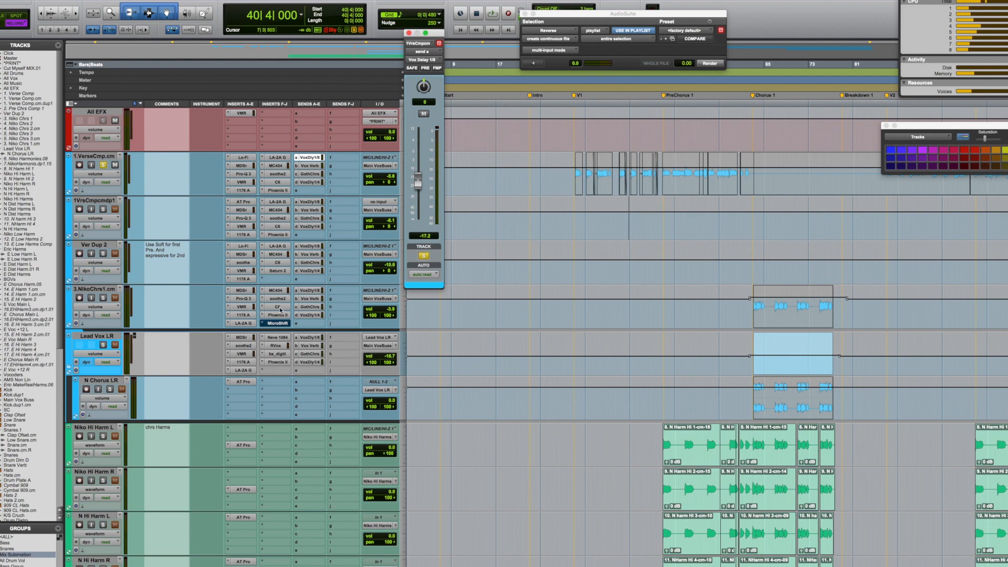
left_click(103, 290)
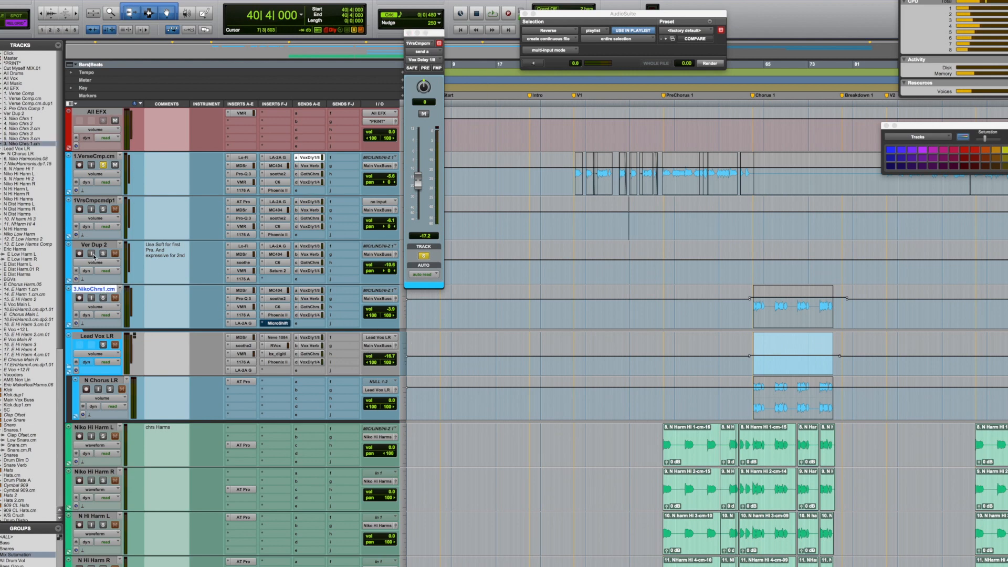
left_click(103, 164)
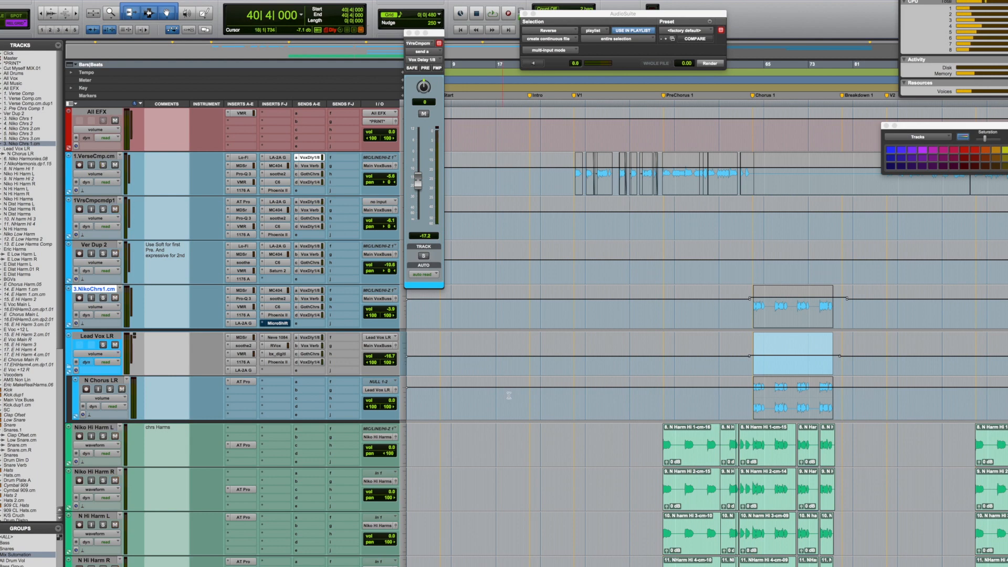
Bypass all six inserts on the Kick.dup1 track and play the kick dry from bar 15.
scroll(628, 345, "down", 15)
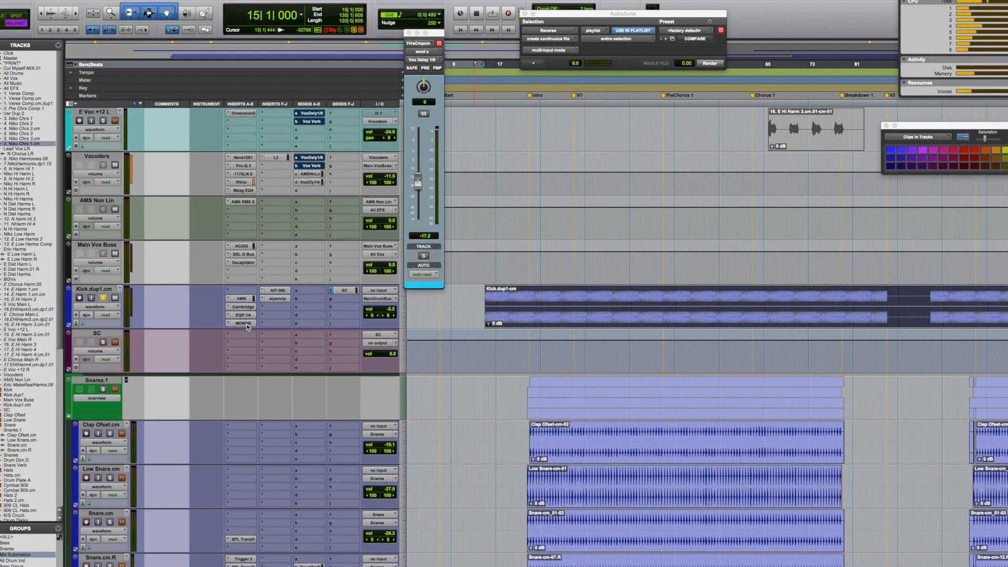
left_click(247, 324, "super")
left_click(252, 315, "super")
left_click(280, 298, "super")
left_click(278, 291, "super")
left_click(248, 306, "super")
left_click(241, 300, "super")
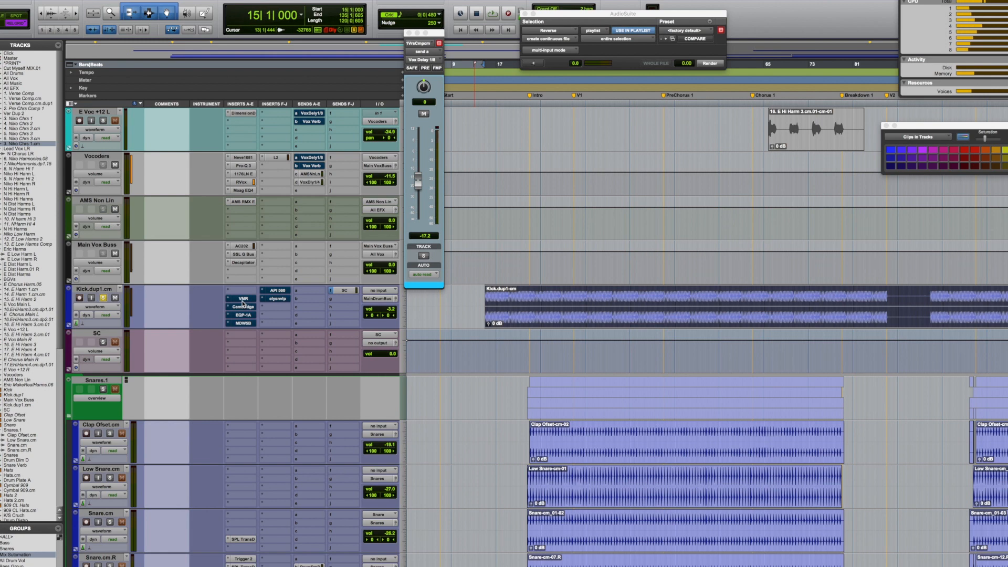
key("space")
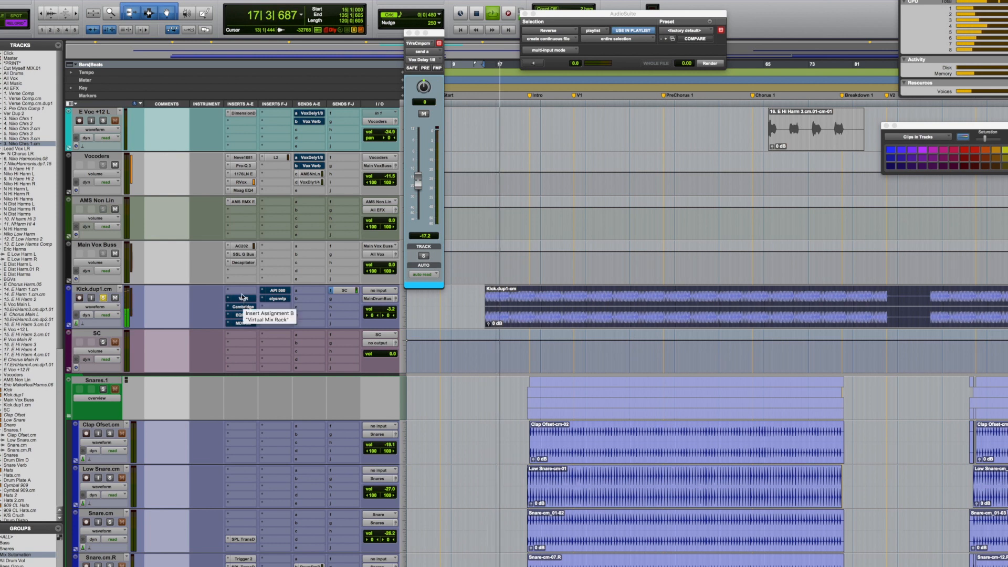
key("space")
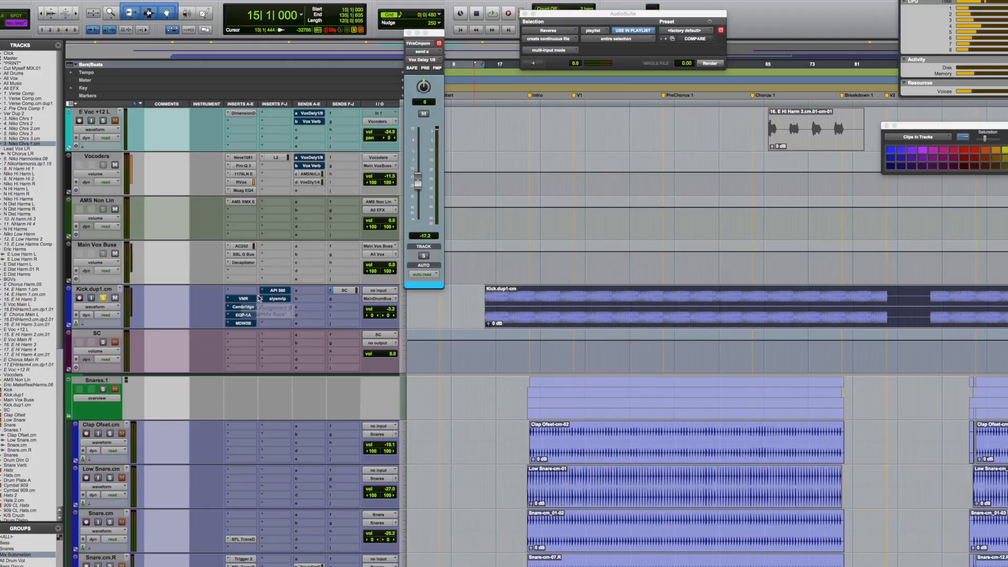
Re-enable the kick's Virtual Mix Rack insert, open its window and listen to its effect on the sound.
left_click_drag(259, 299, 251, 300)
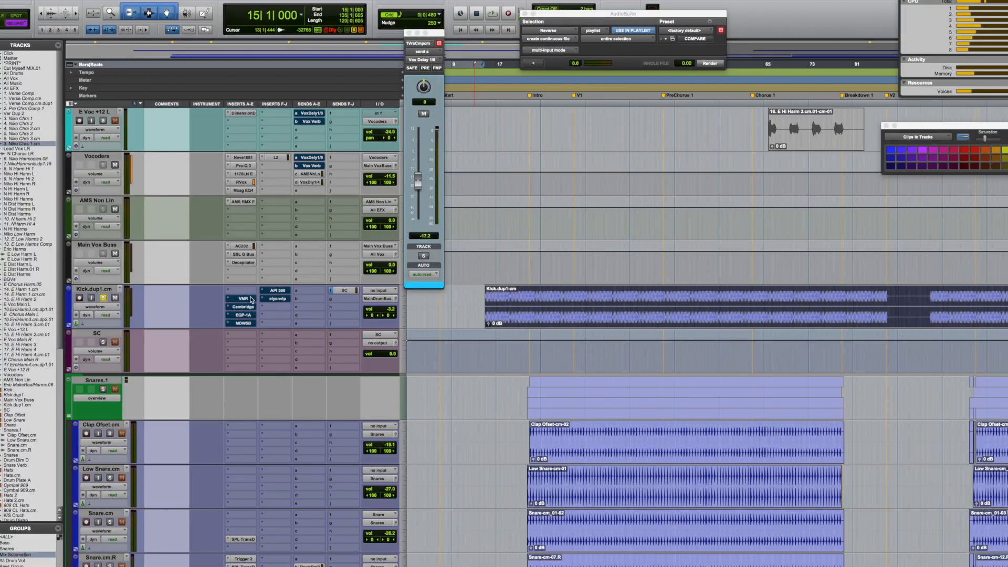
left_click(251, 300, "ctrl+super")
left_click(252, 300)
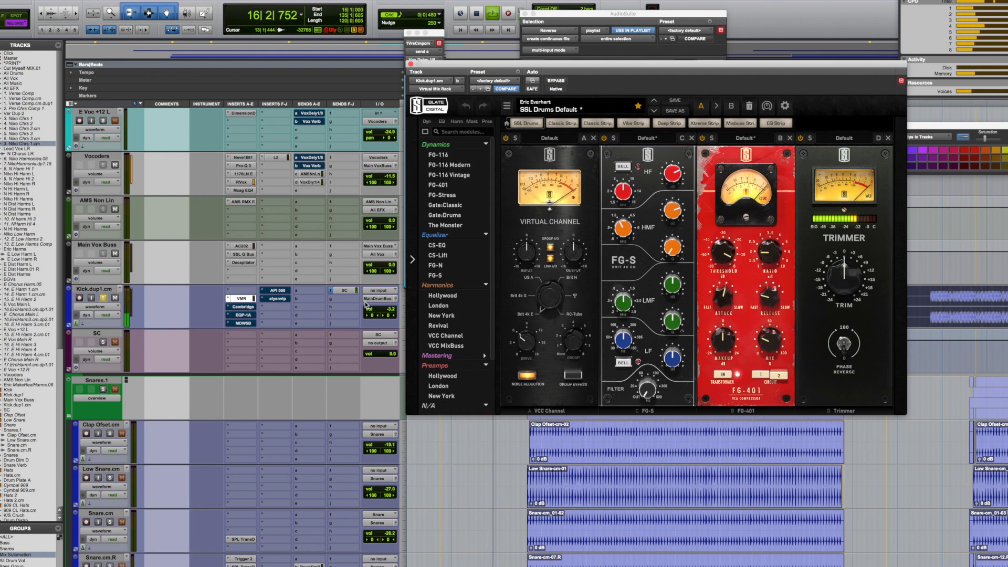
key("space")
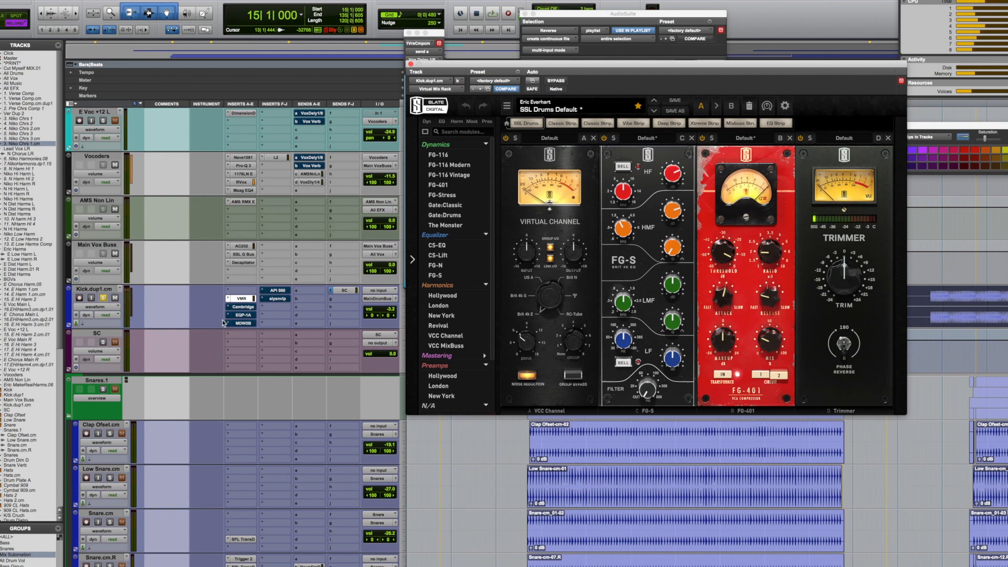
Open the kick's UAD Cambridge equaliser, take it out of bypass and compare the sound during playback.
left_click(242, 309)
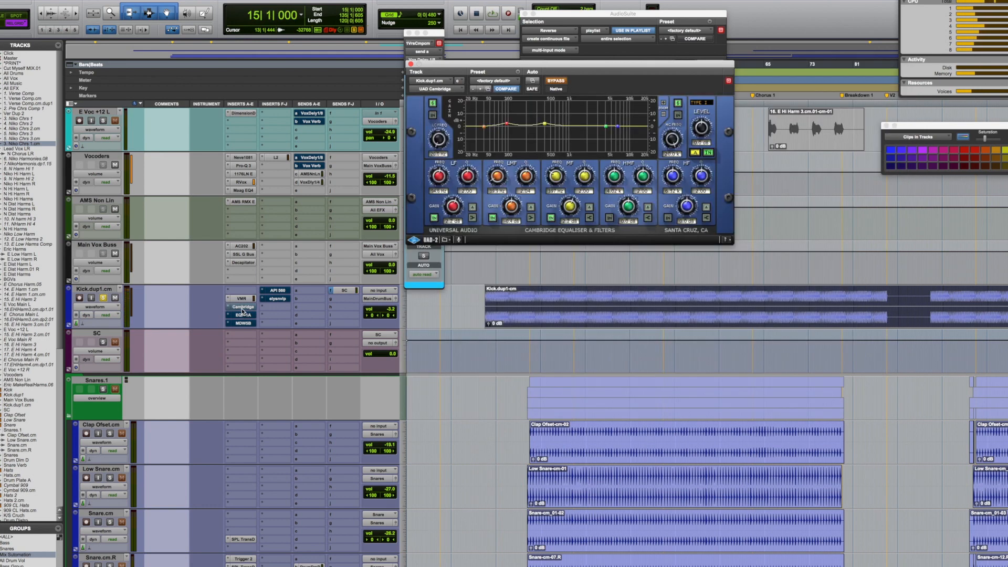
left_click(243, 309, "super")
key("space")
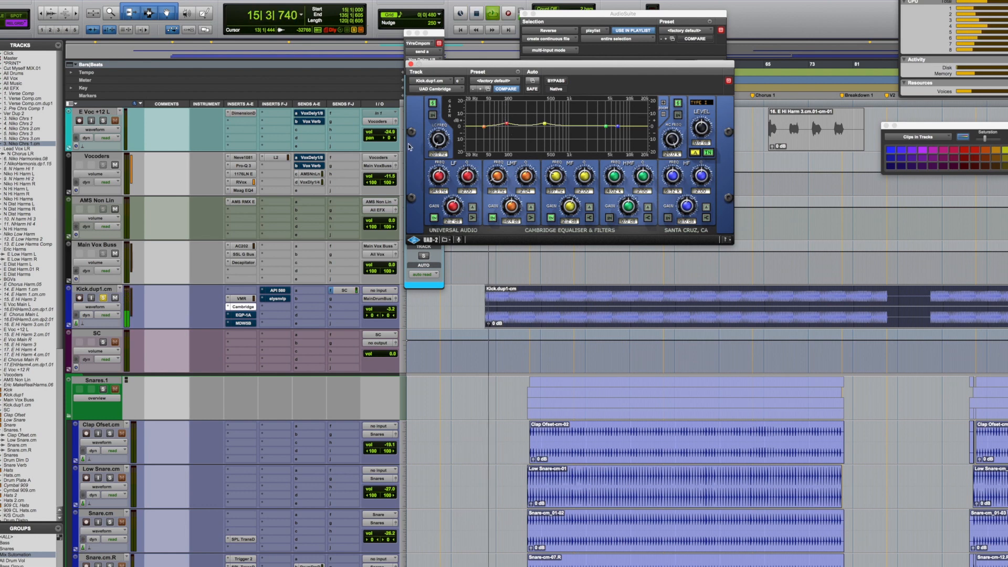
left_click(555, 82)
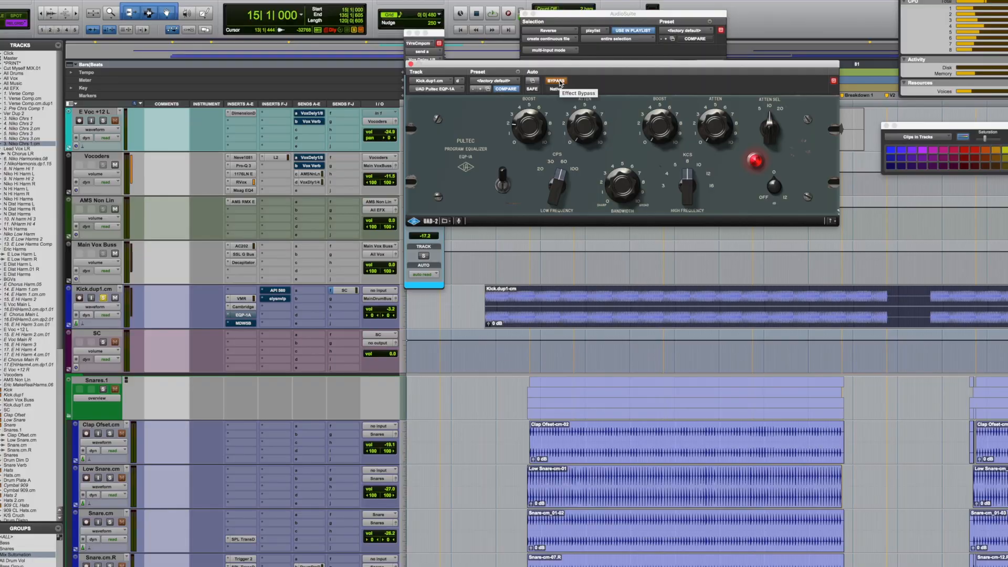
Take the kick's UAD Pultec EQP-1A out of bypass and listen to its effect.
left_click(561, 83)
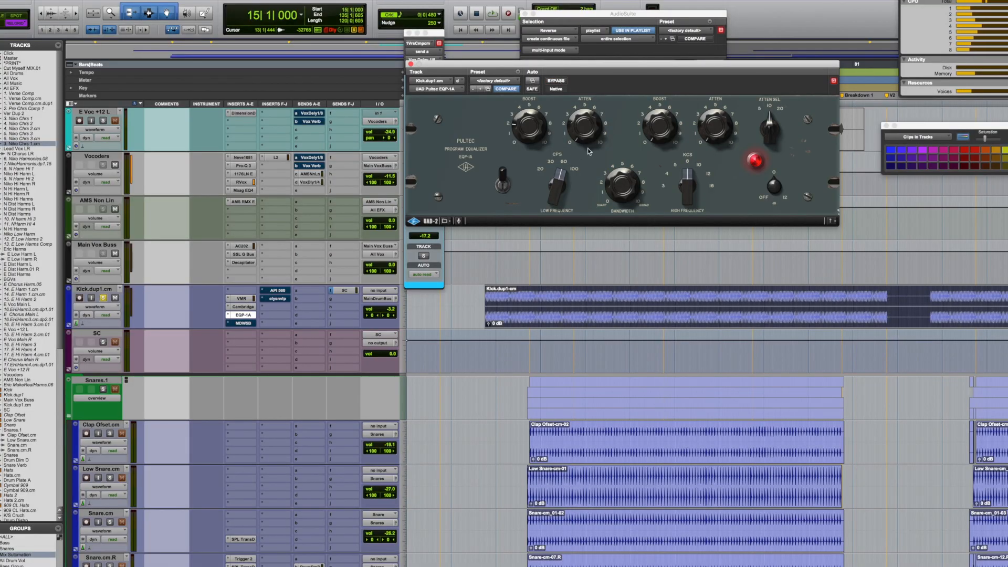
key("space")
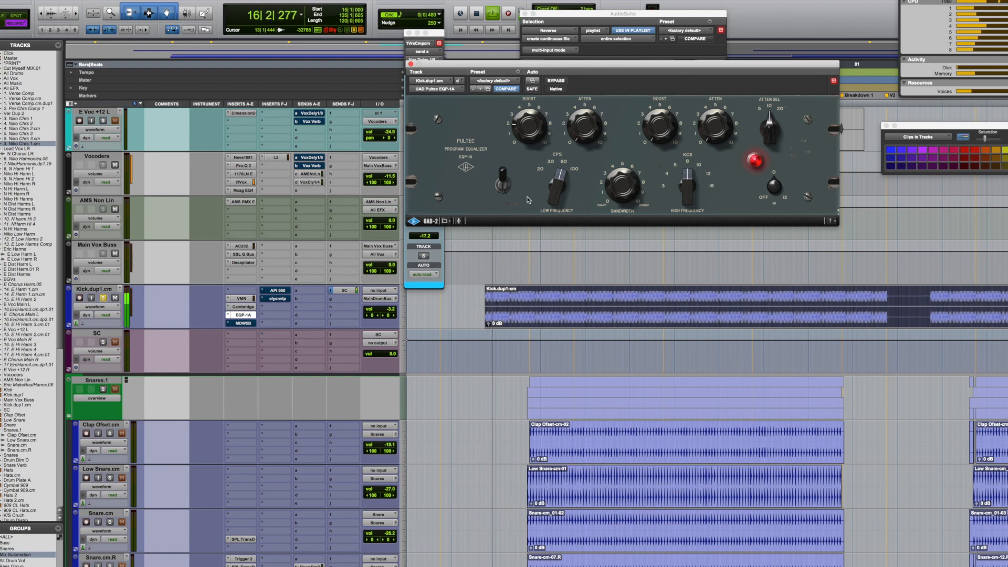
key("space")
Open the kick's Massenburg MDWEQ5-B equaliser and isolate its 51.5 Hz band during playback, then restore all bands.
left_click(245, 323)
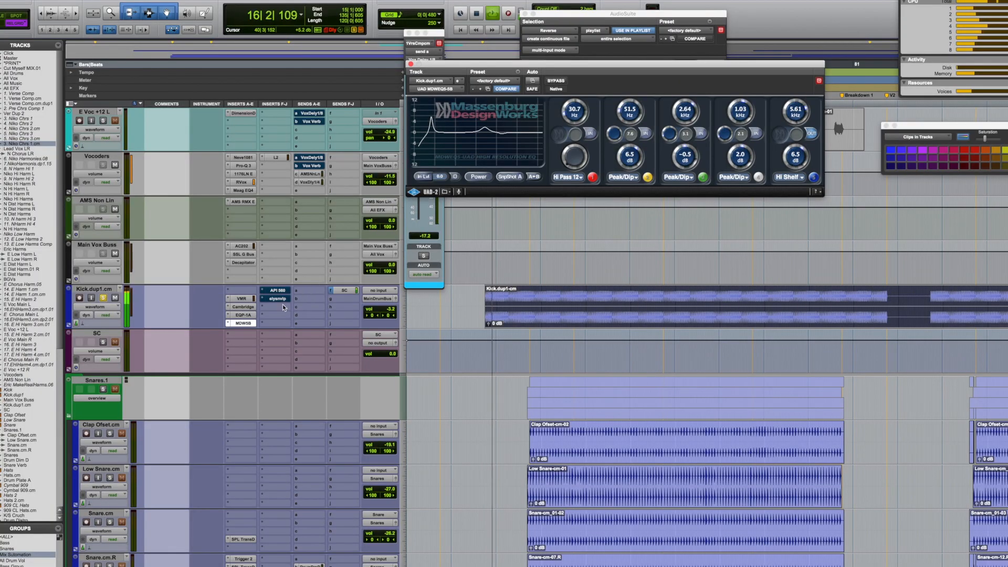
key("space")
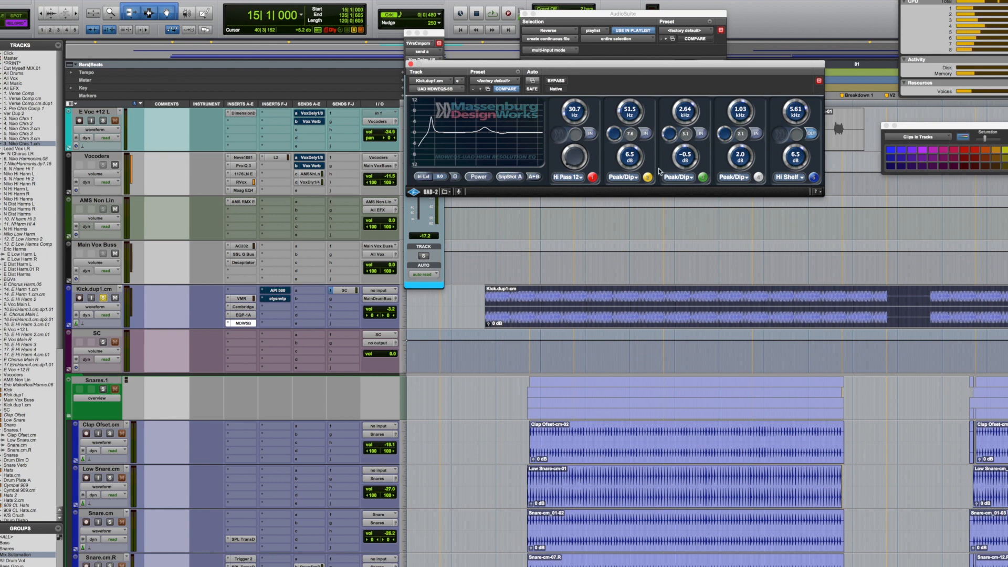
key("space")
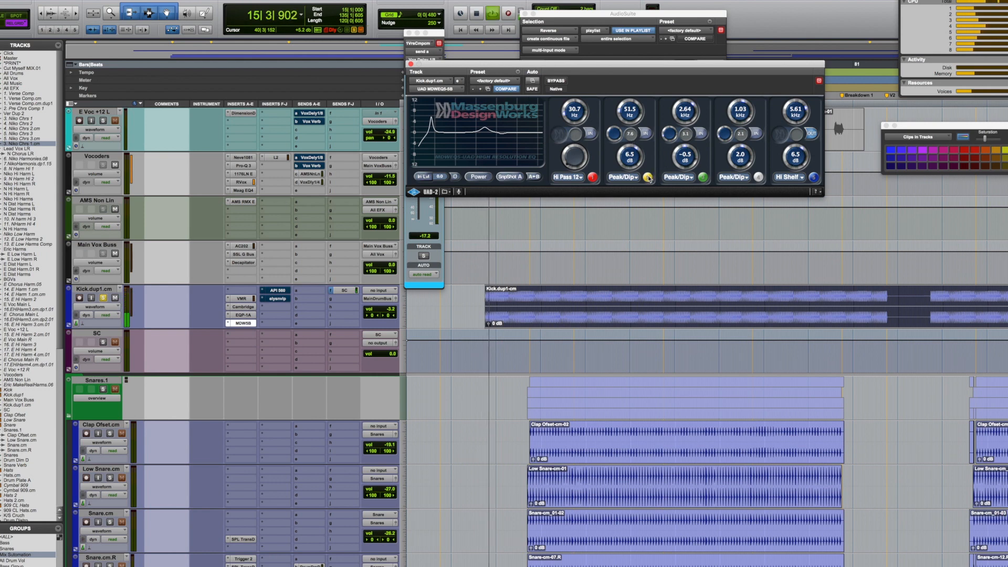
left_click(648, 178)
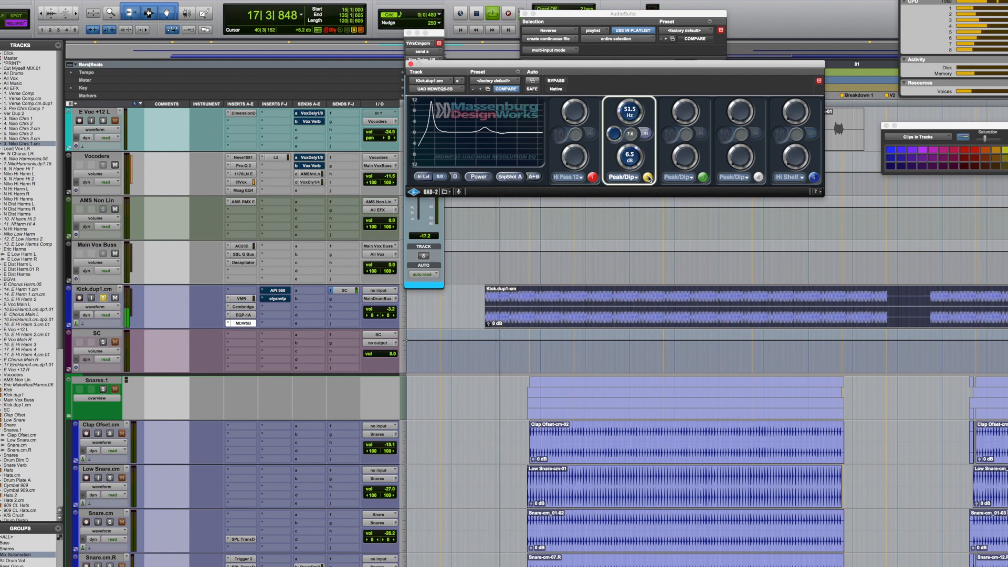
left_click(649, 178)
key("space")
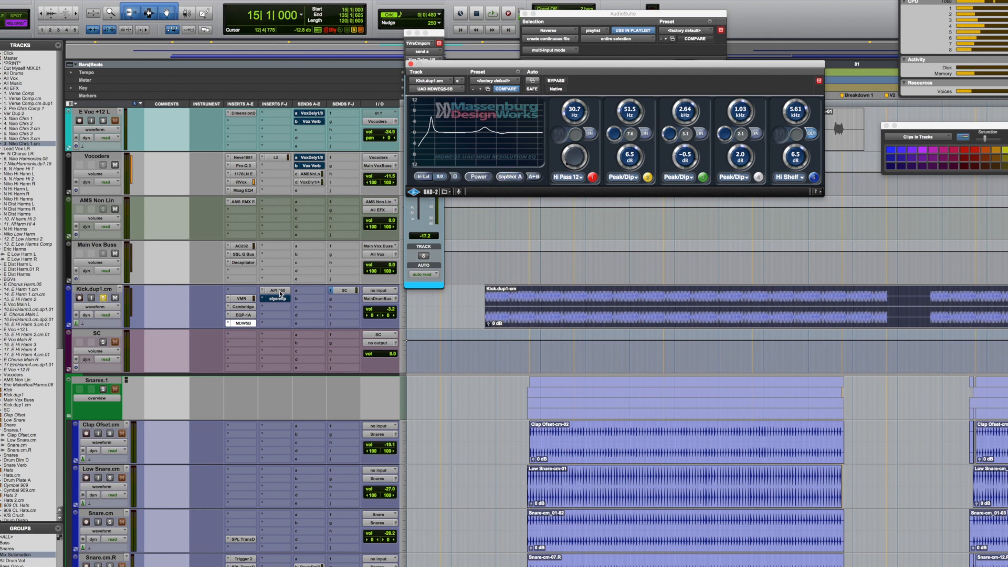
Audition the kick's API 560 equaliser and take the elysia nvelope out of bypass.
left_click(280, 292)
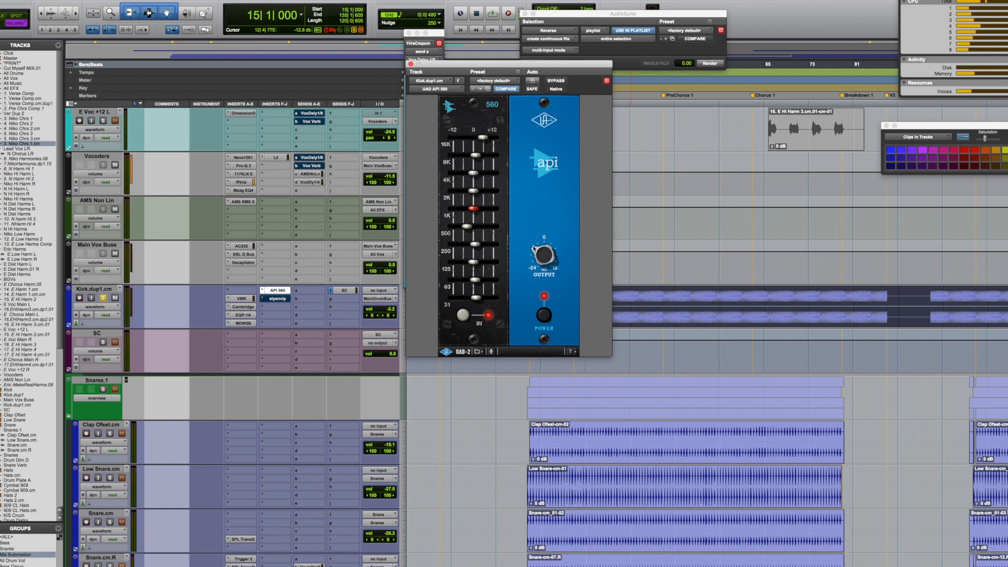
key("space")
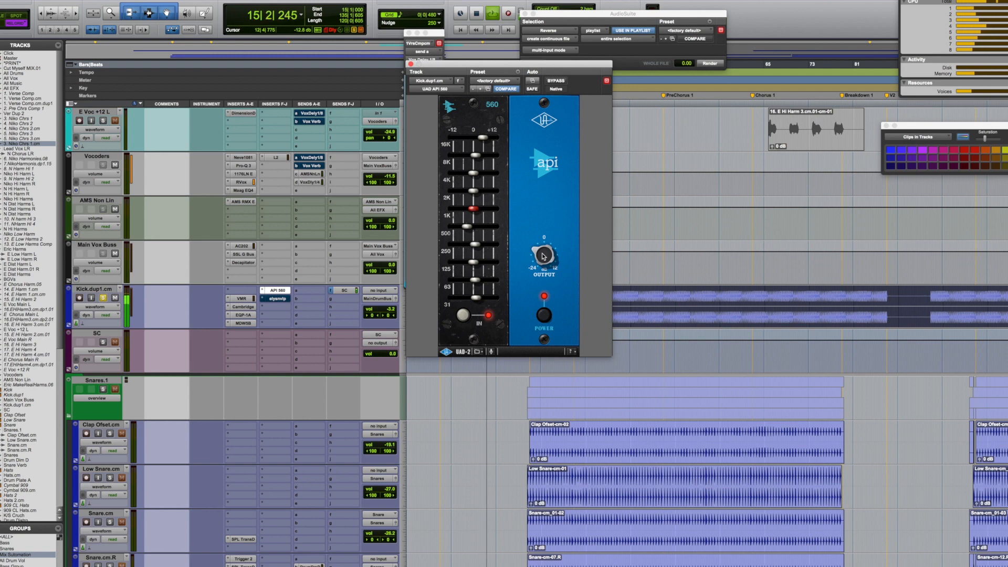
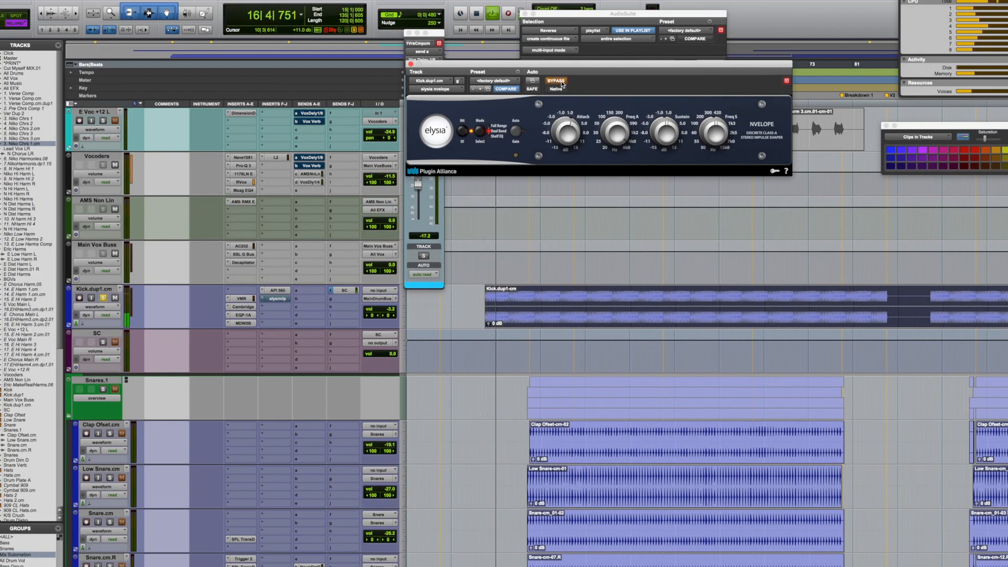
left_click(556, 81)
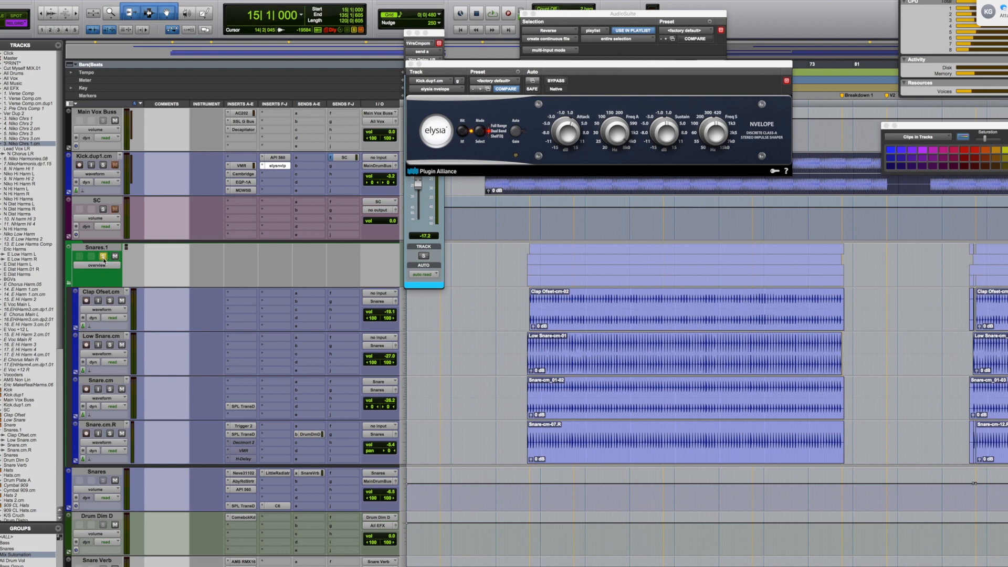
Play the snare group from the start of the Clap Ofset clip, and audition the soloed Snare.cm and Snare.cm.R tracks.
left_click(531, 296)
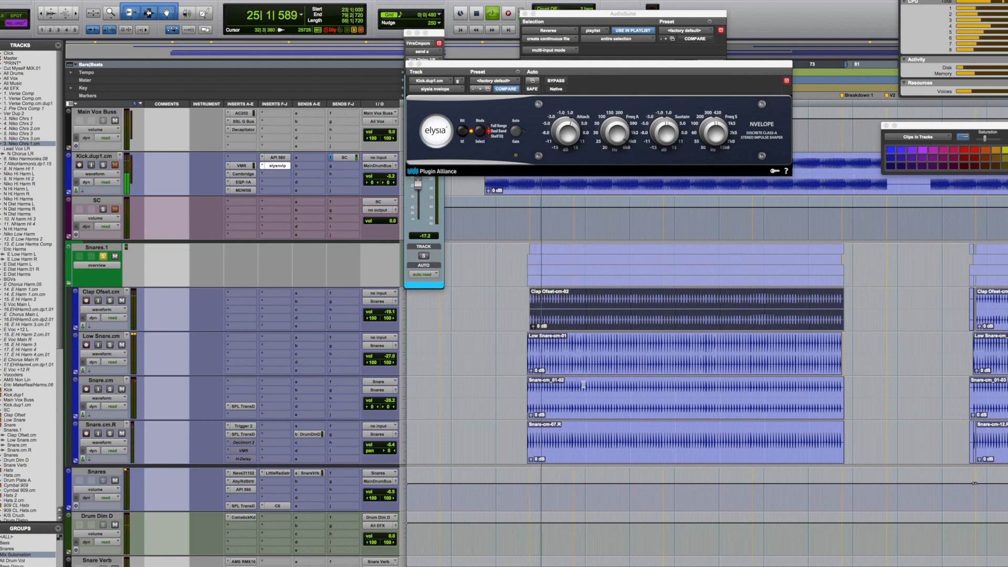
key("space")
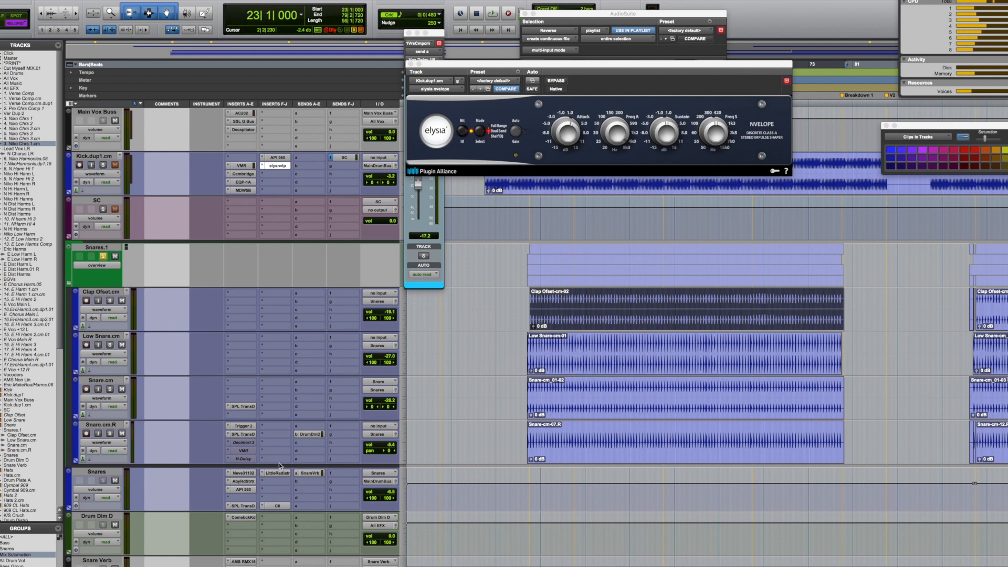
scroll(279, 463, "down", 4)
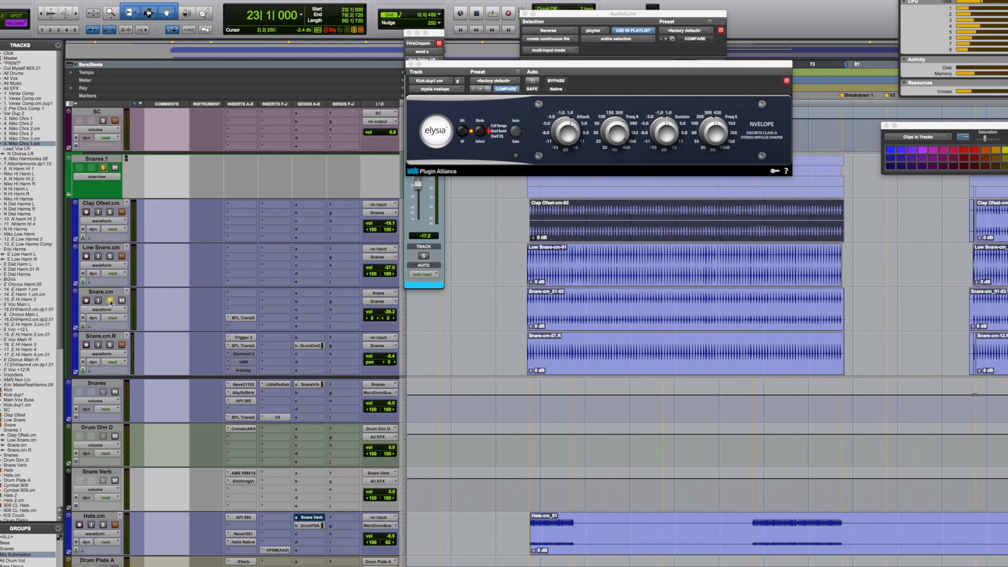
key("space")
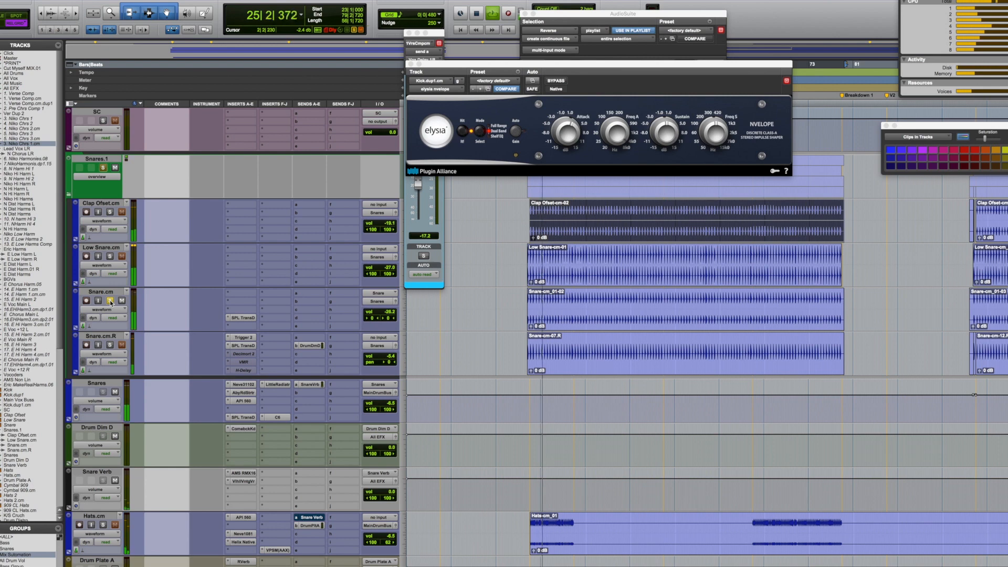
key("space")
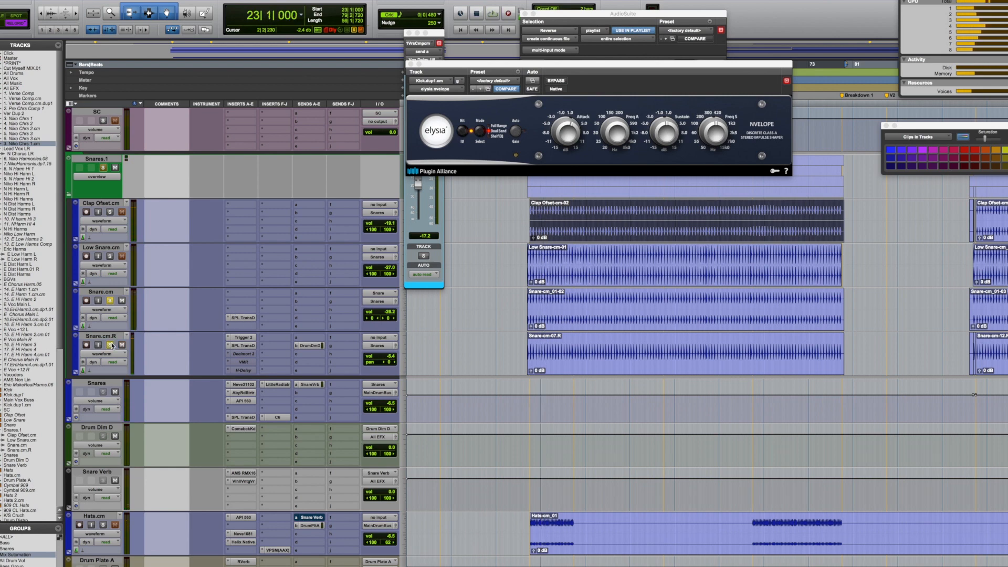
key("space")
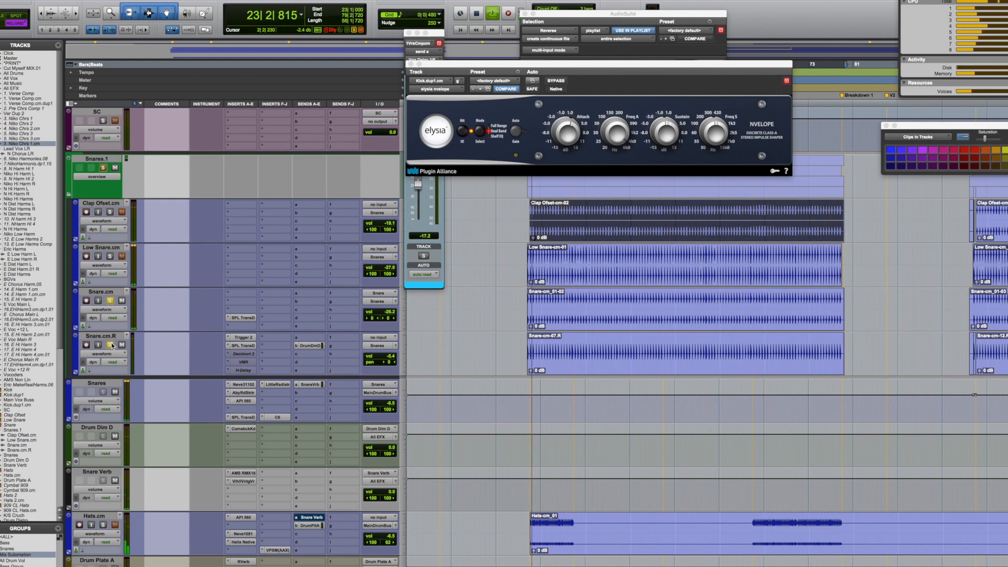
Open the Trigger 2 insert on the Snare.cm.R track and watch its sample triggering during playback.
key("space")
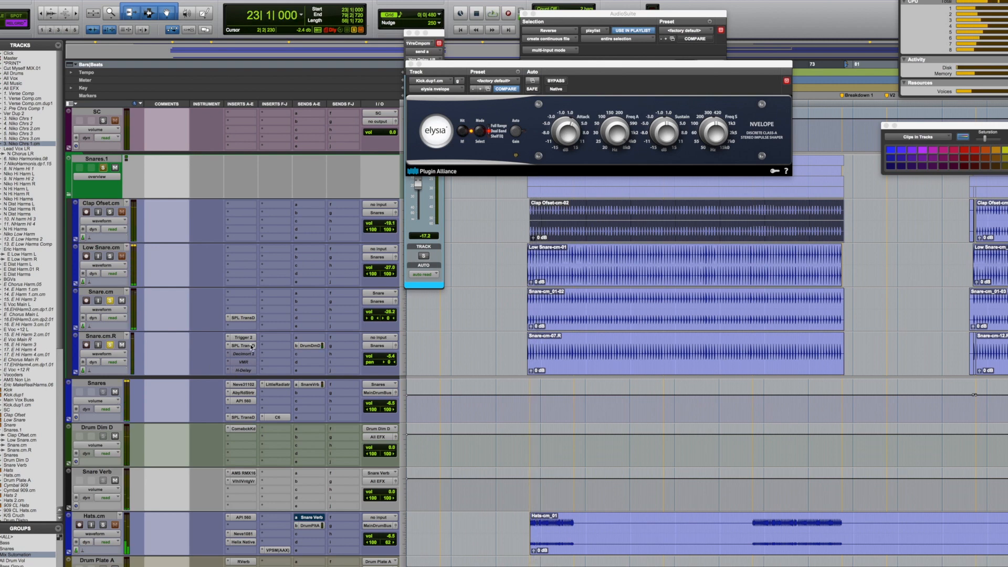
left_click(243, 337)
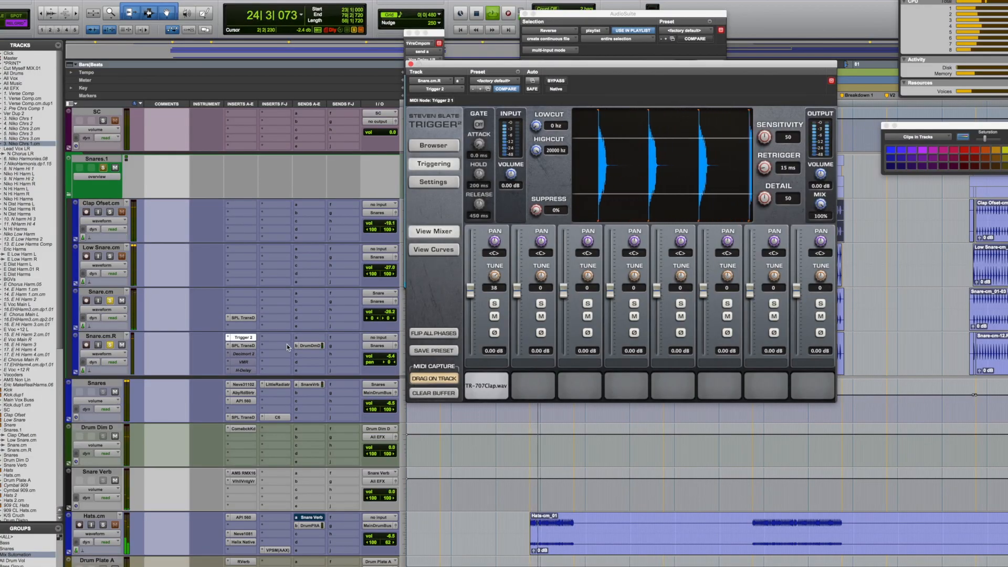
key("space")
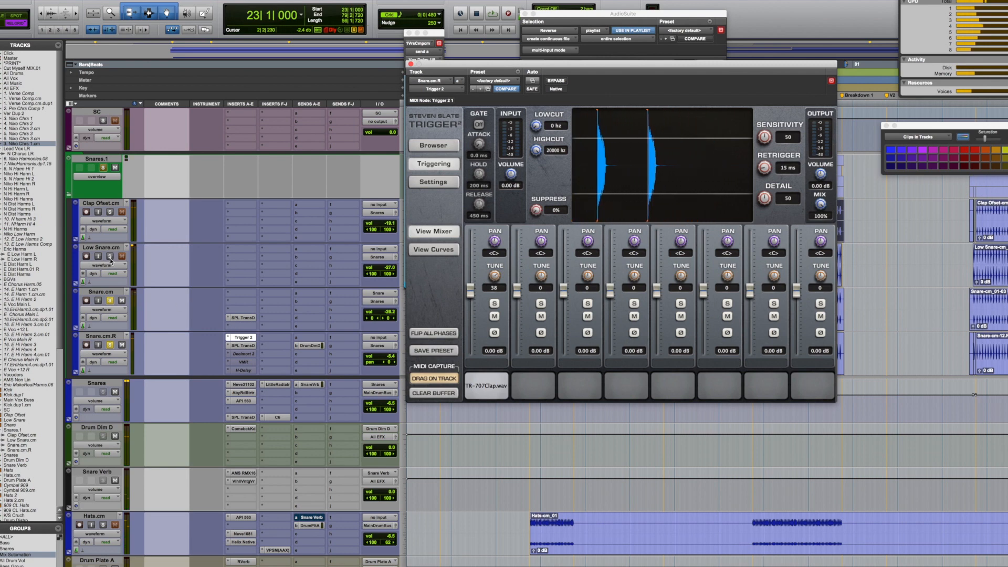
Solo the Low Snare.cm track alongside Snare.cm and Snare.cm.R and listen to the layered snares.
left_click(110, 257)
key("space")
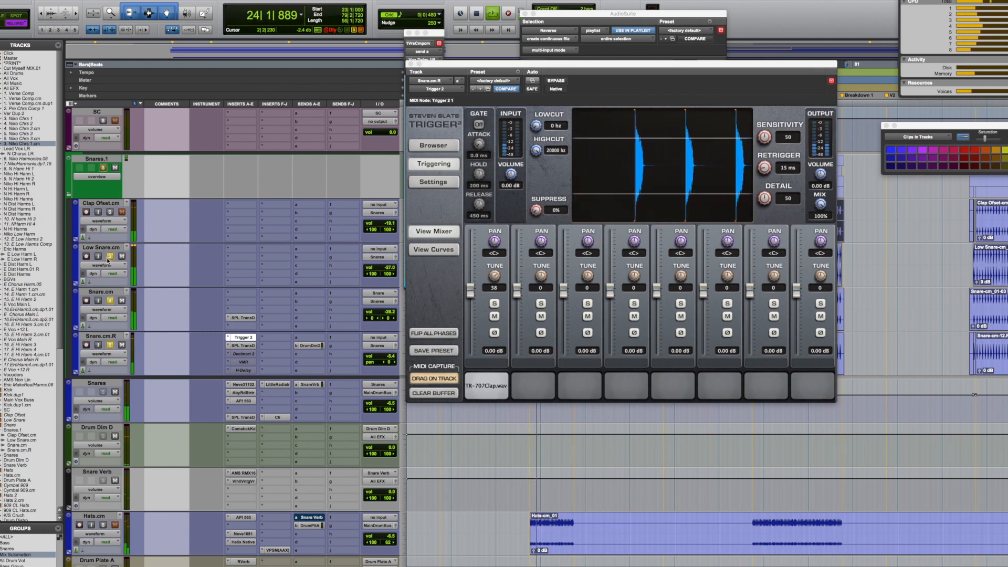
key("space")
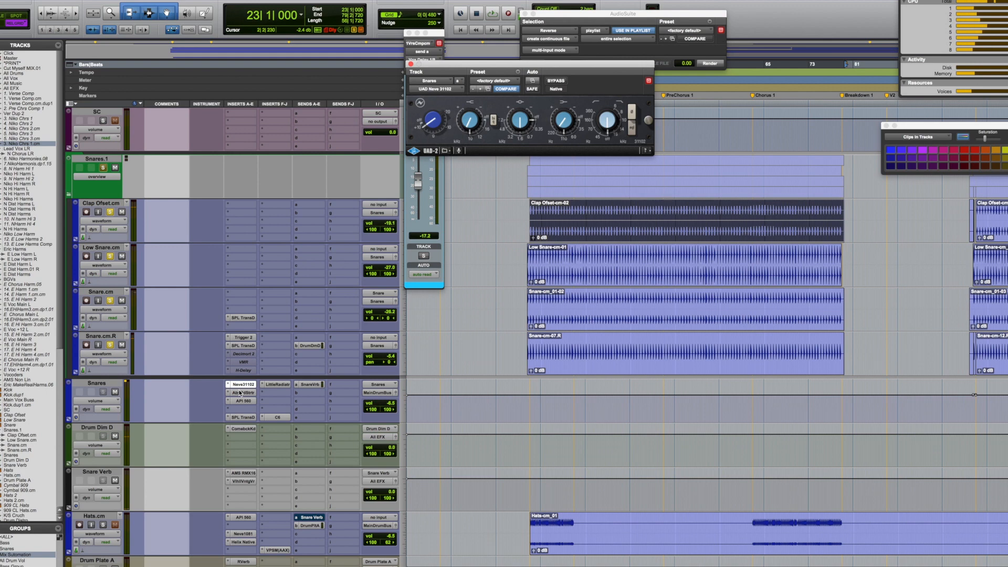
Review the Snares bus's inserts from the Abbey Road Saturator and API 560 onward, and listen while watching the C6's bands.
left_click(239, 392)
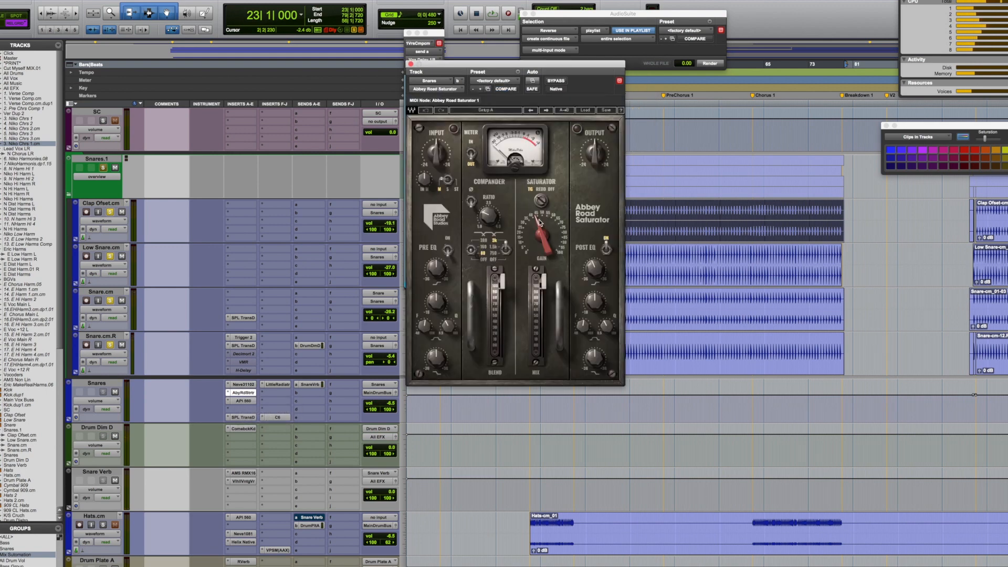
left_click(244, 402)
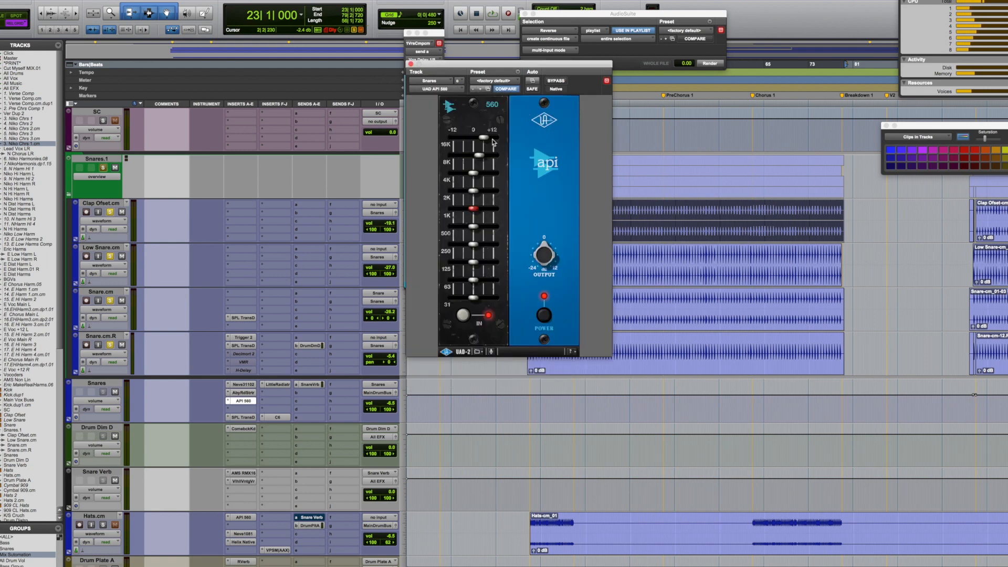
left_click(243, 417)
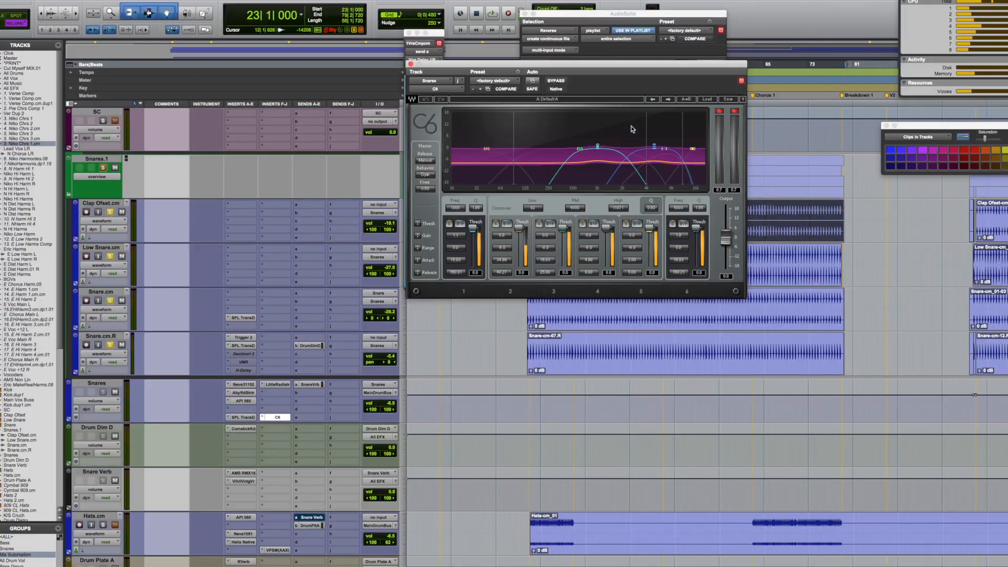
key("space")
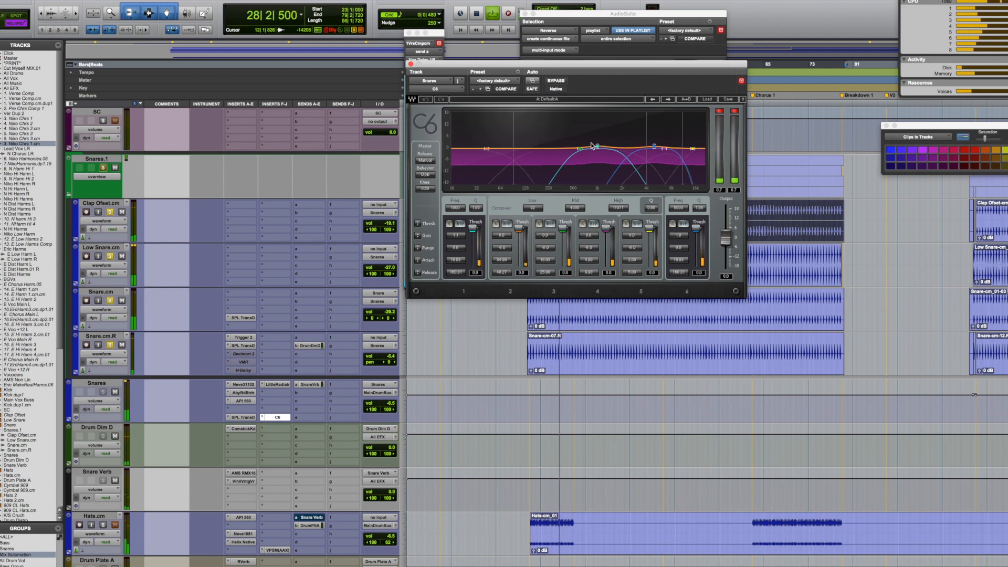
key("space")
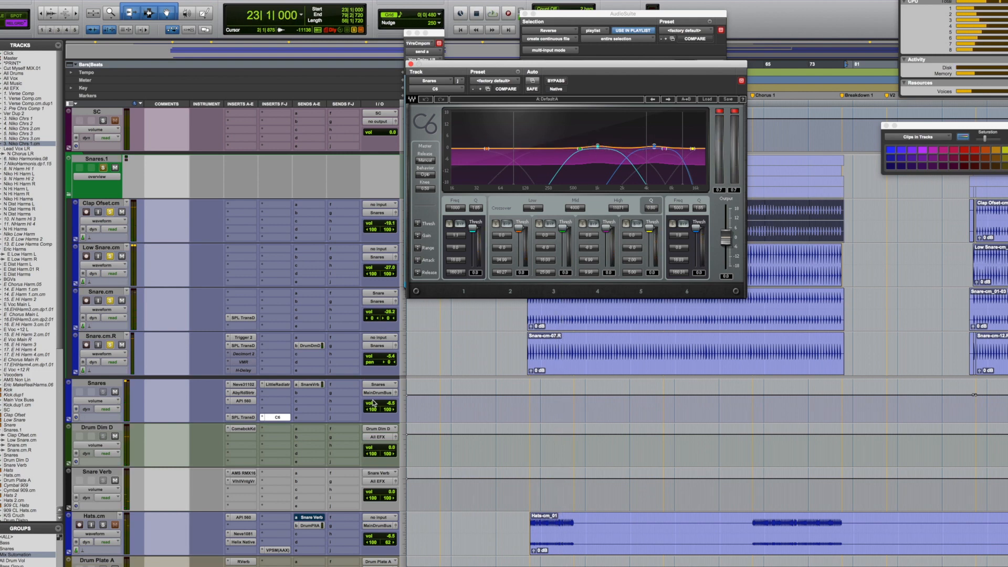
Open the Snares bus's send to Snare Verb and audition it with a short playback.
left_click(311, 384)
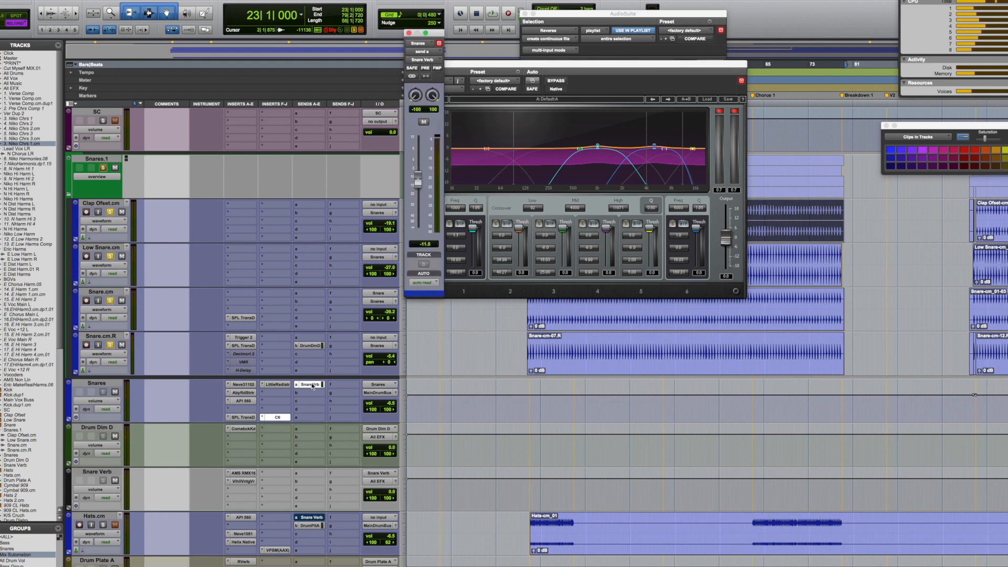
key("space")
key("space")
Review the AMS RMX16 and ValhallaVintageVerb settings on the Snare Verb track, and close the plug-in window.
left_click(244, 473)
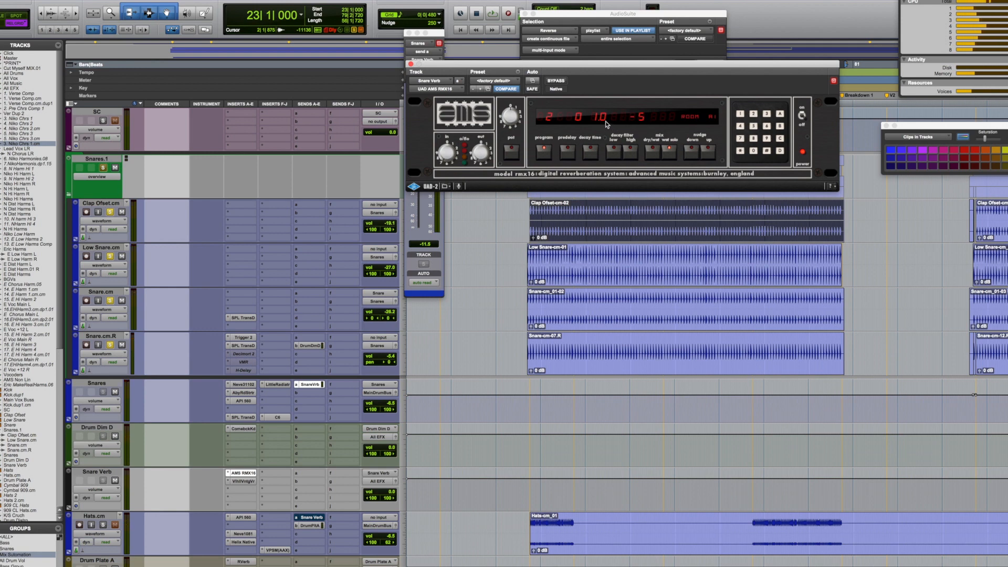
left_click(250, 482)
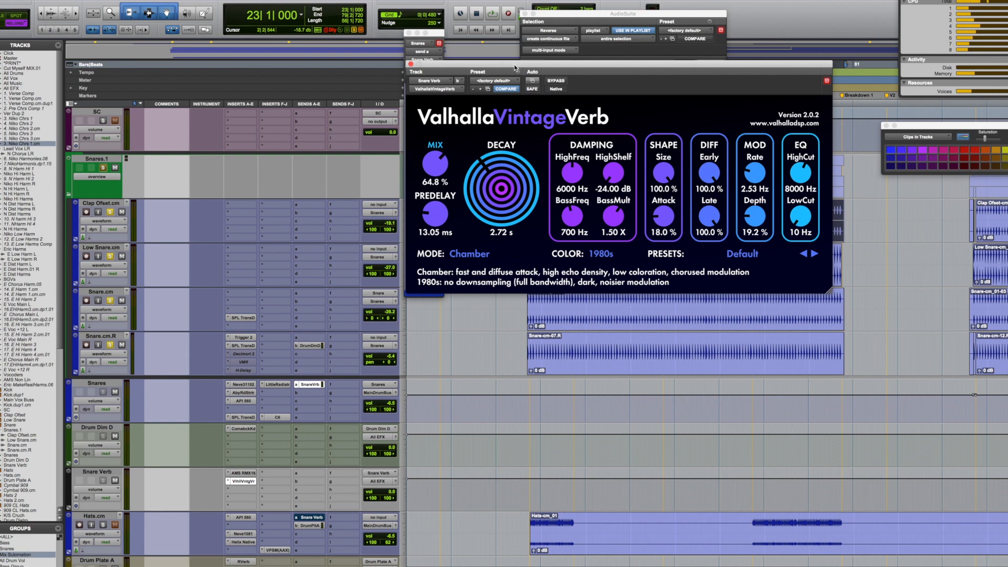
left_click_drag(514, 66, 510, 62)
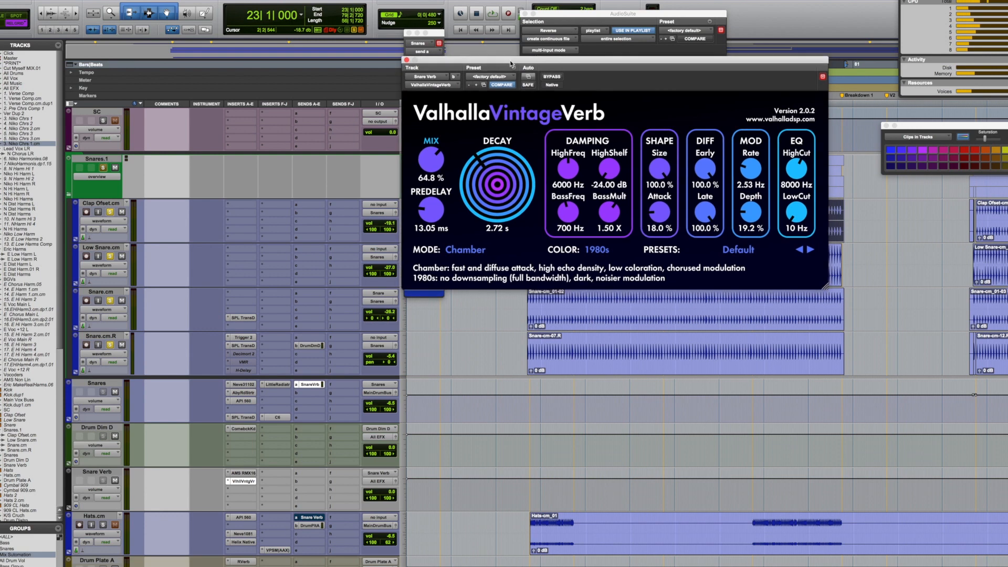
left_click(407, 60)
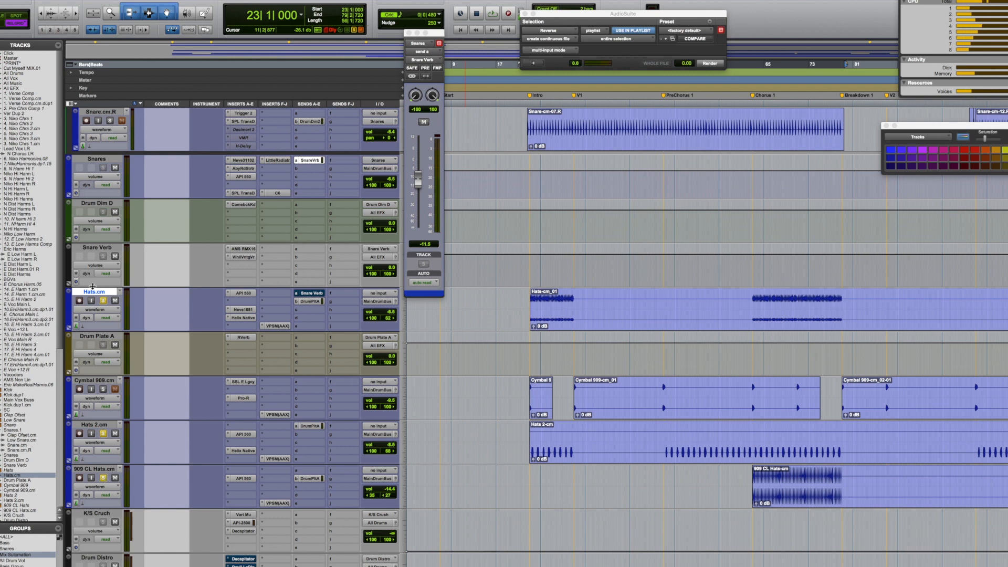
Select the opening section of the Hats-cm_01 clip and open the VPS Minichain insert on Hats.cm.
left_click(575, 299)
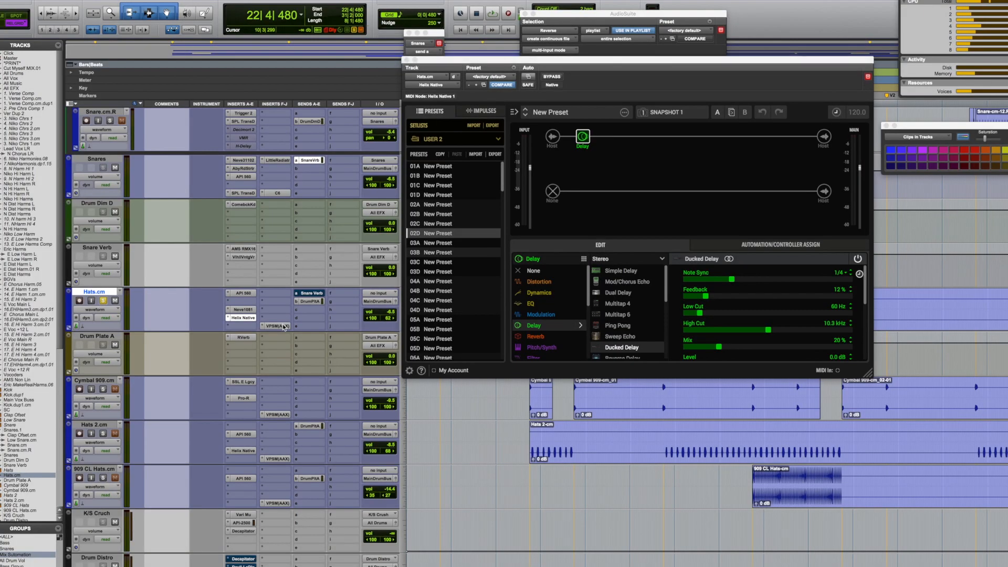
left_click(283, 327)
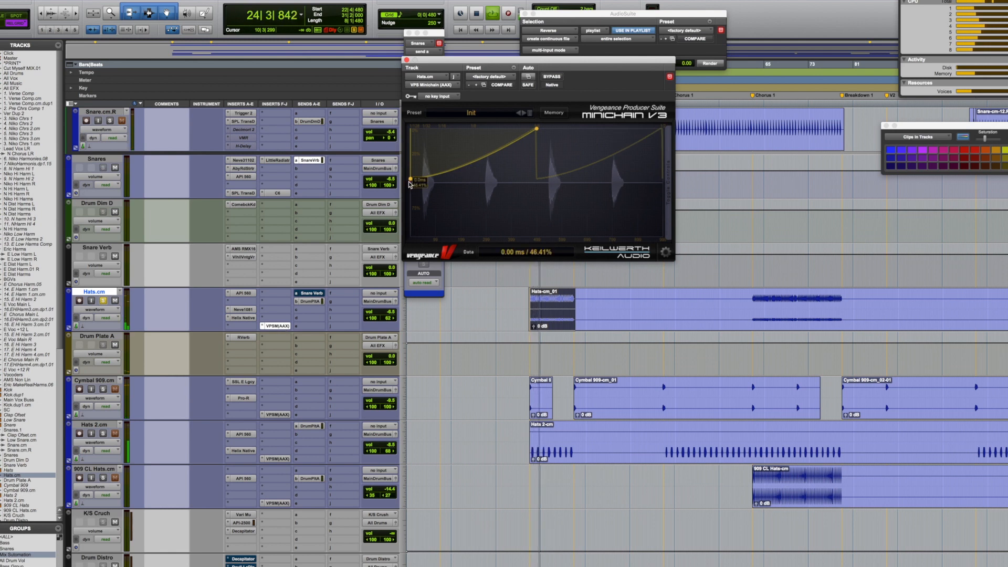
Try lowering the start point of the Hats.cm Minichain curve during playback, and restore the original curve shape.
left_click_drag(410, 179, 408, 274)
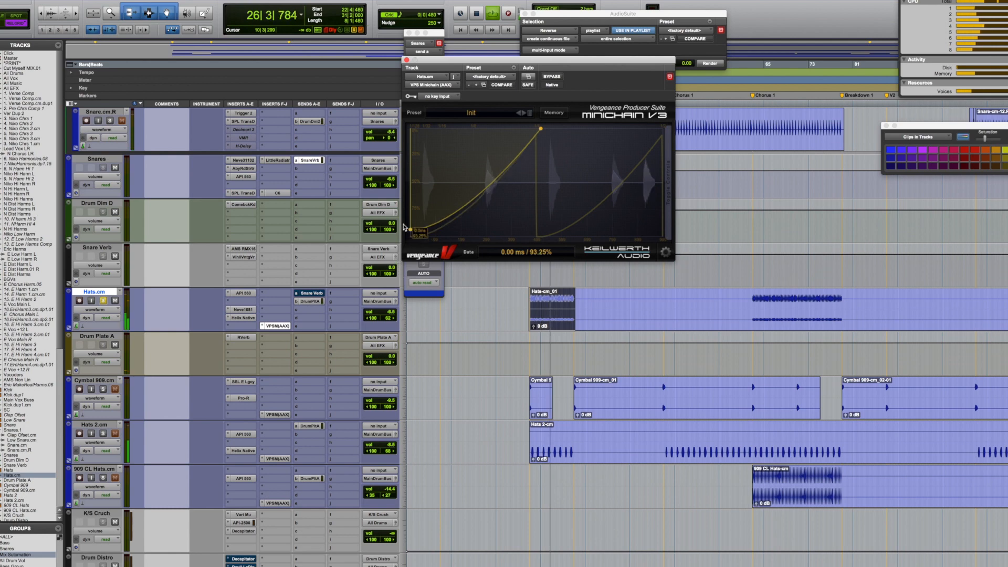
left_click_drag(411, 238, 406, 182)
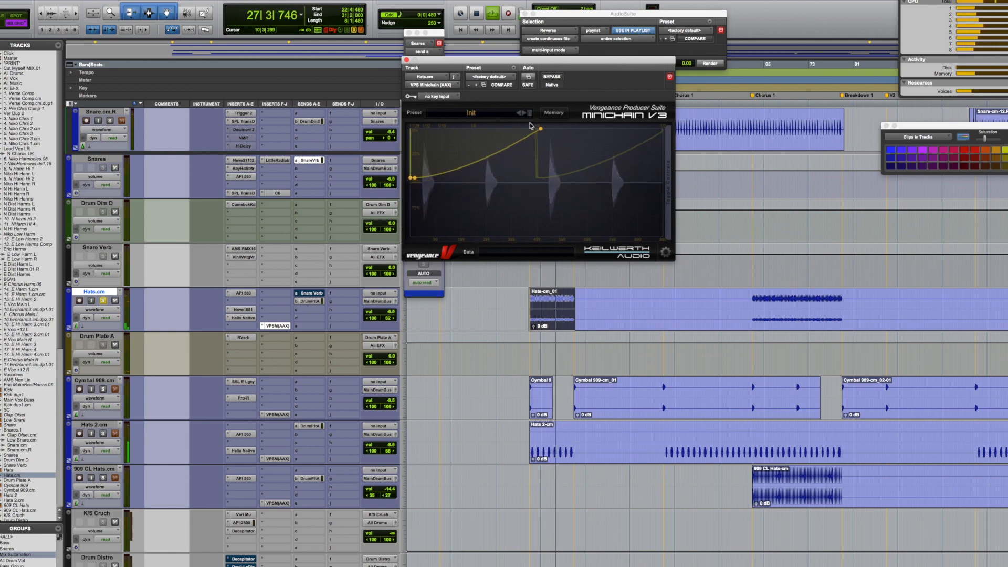
left_click_drag(542, 130, 538, 131)
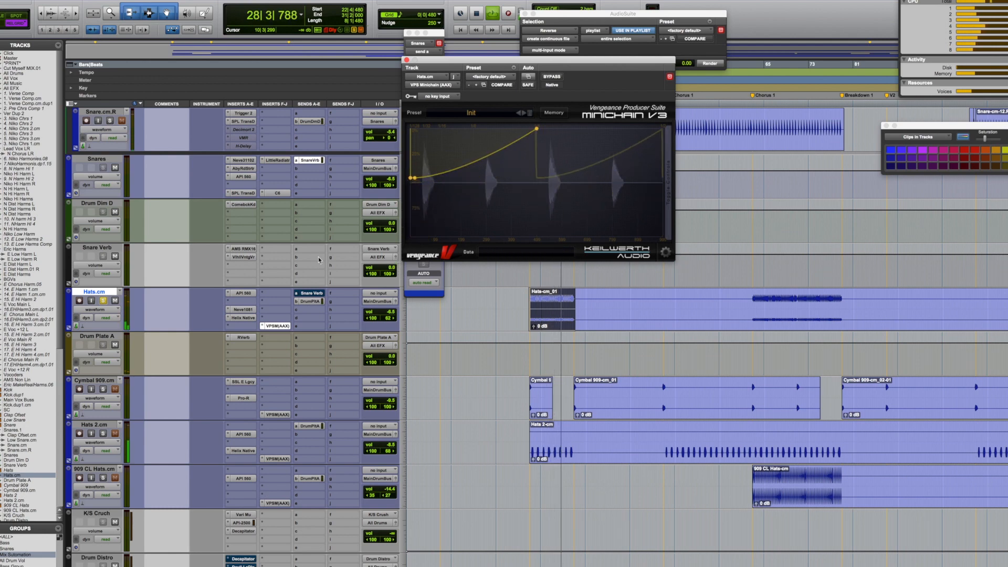
key("space")
Open the Hats.cm track's send to Drum Plate A.
left_click(318, 302)
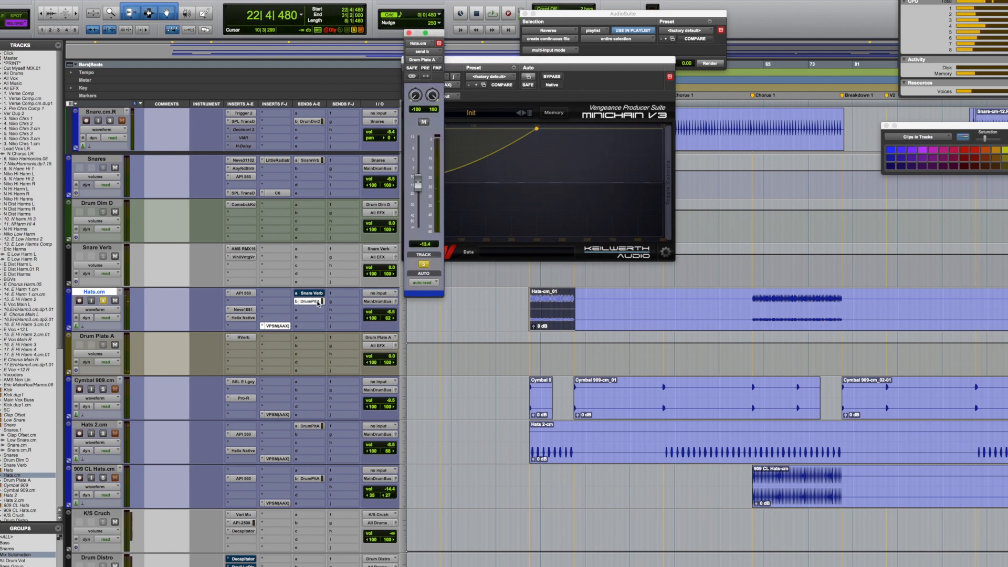